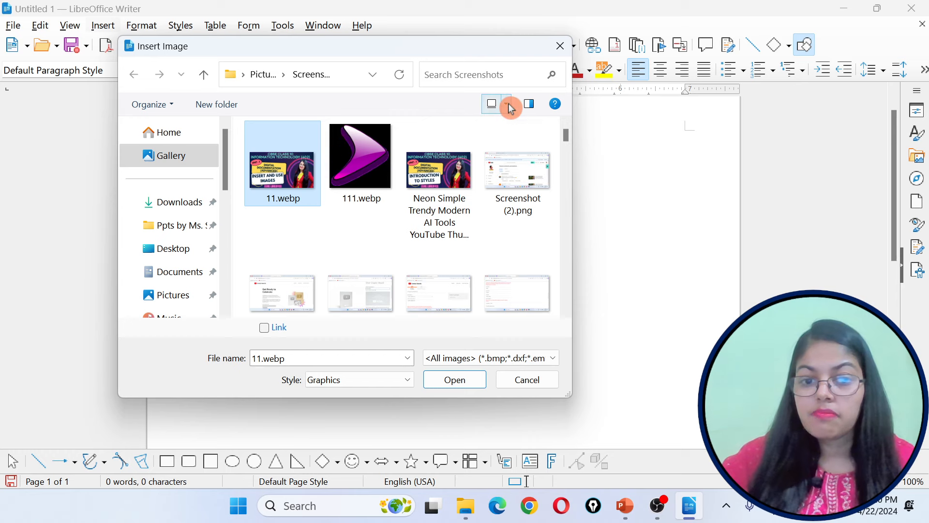
Step: Show the picture files with larger thumbnails and insert 11.webp into the empty document as an embedded image
left_click(512, 108)
left_click(543, 102)
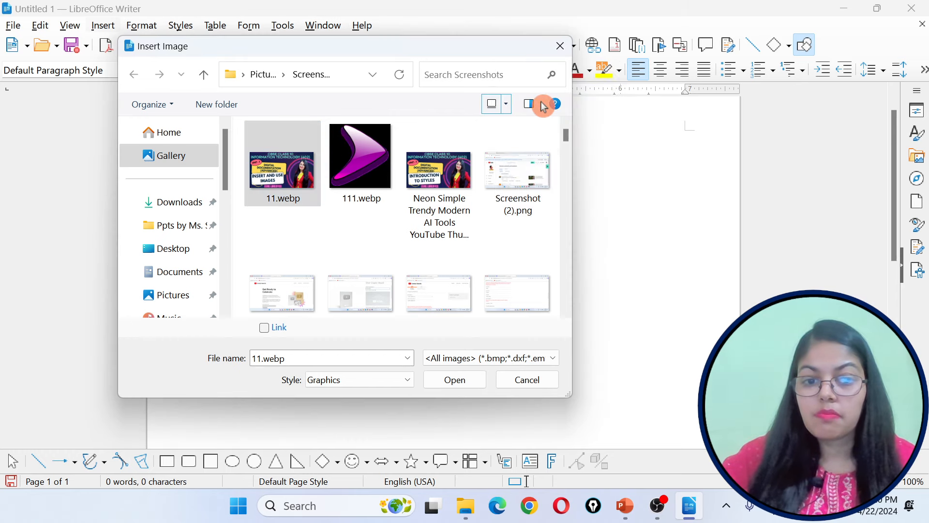
left_click(505, 105)
left_click(515, 97)
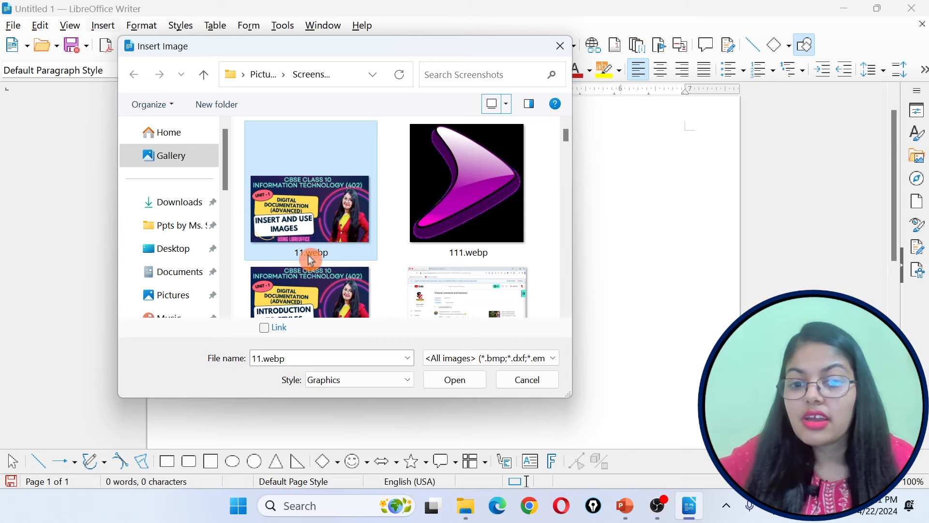
left_click(458, 380)
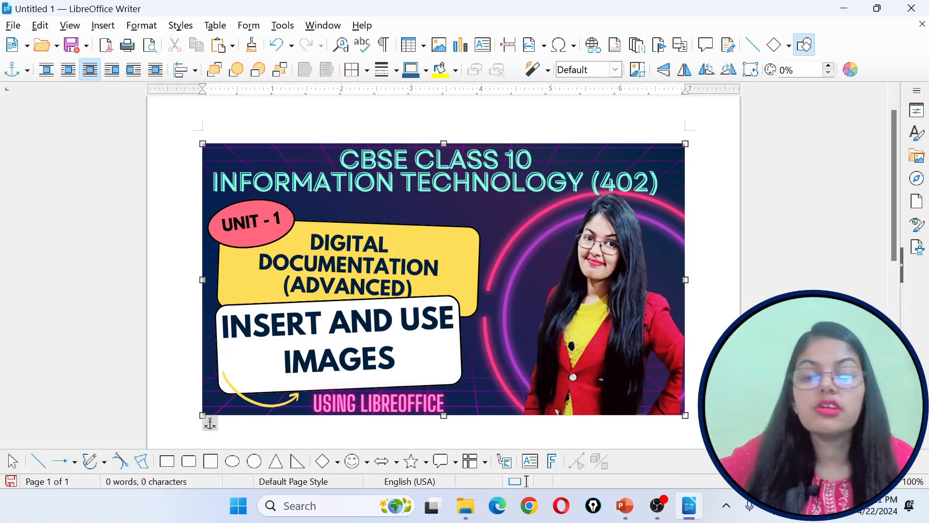
Step: Move the inserted image down the page by adding four line breaks at the text cursor
scroll(443, 233, "down", 3)
scroll(443, 232, "down", 1)
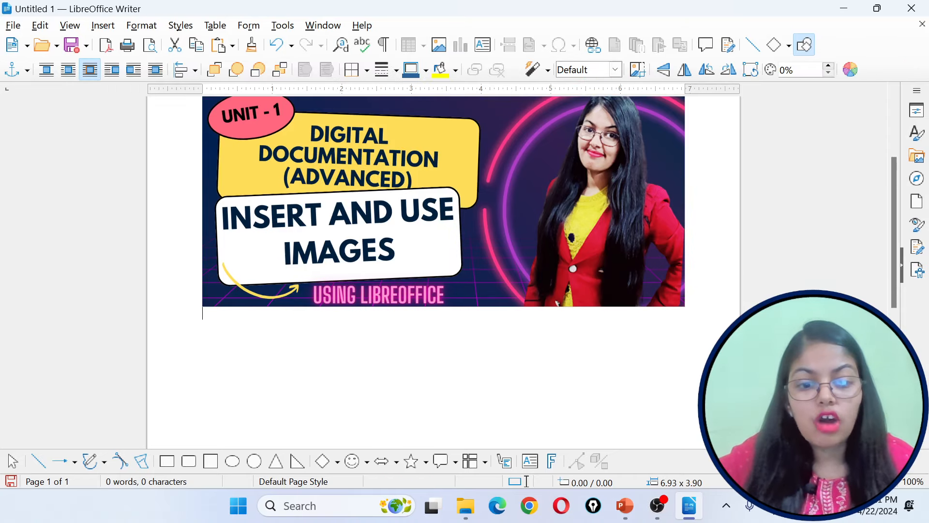
key("Return")
key("Return")
key("Return")
key("Return")
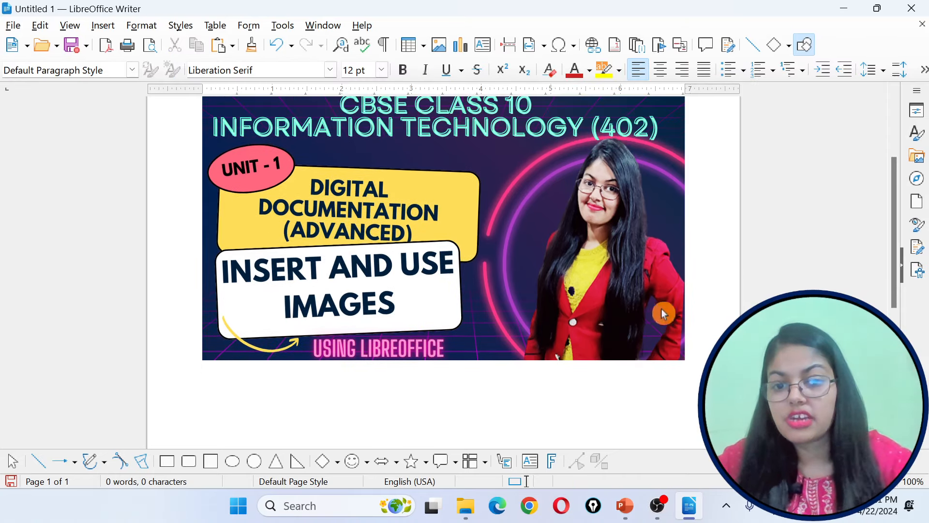
Step: Insert the AutoText dummy paragraph above the image and split it before "Suddenly he saw the alley" with six line breaks
scroll(664, 313, "up", 4)
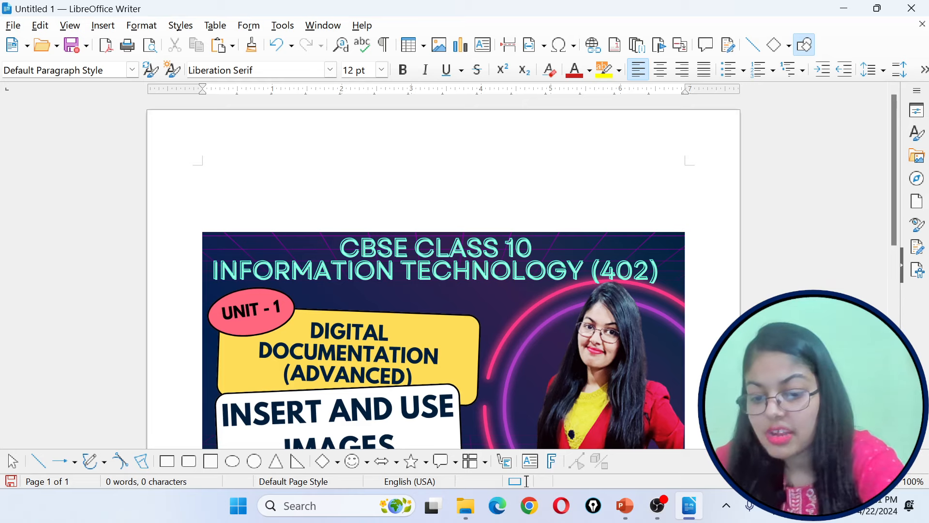
key("F3")
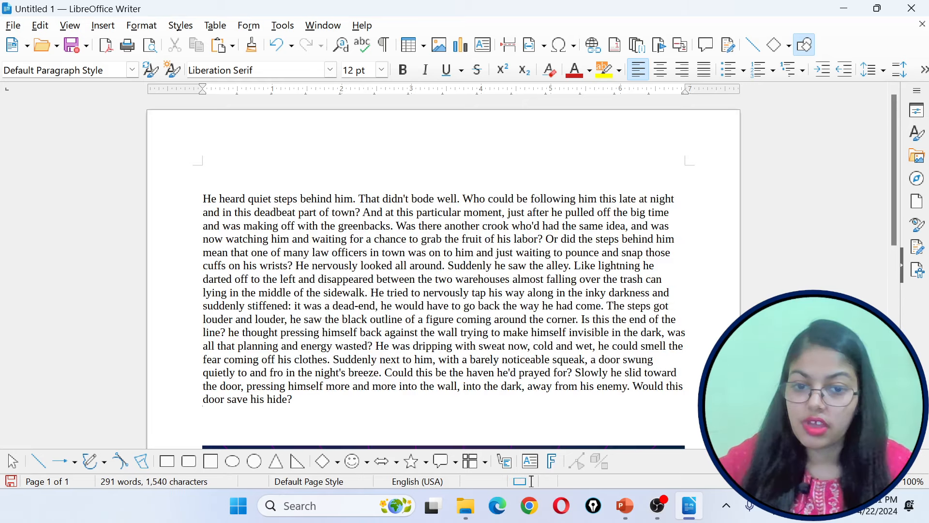
key("Return")
key("Return")
key("Return")
key("Return")
key("Return")
key("Return")
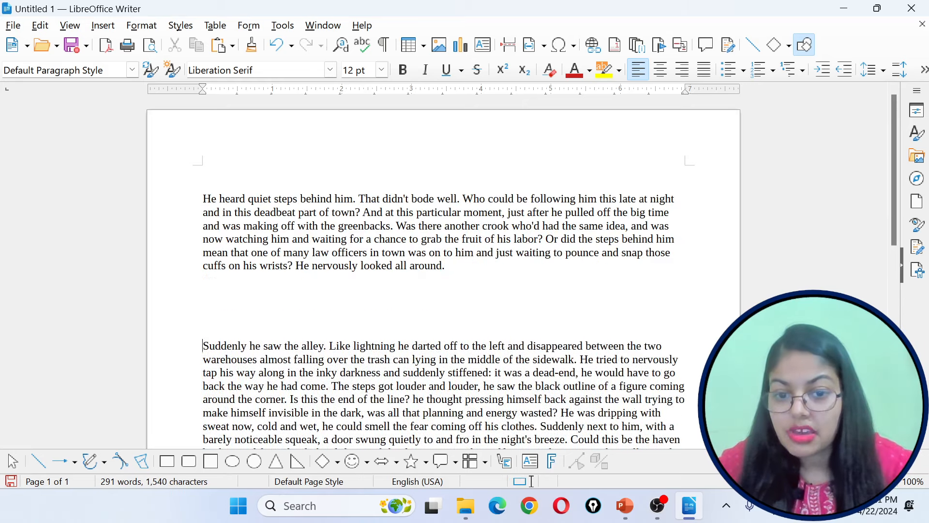
Step: Insert 11.webp as a linked image on the line below the first paragraph, keeping the link instead of embedding the graphic
left_click(103, 25)
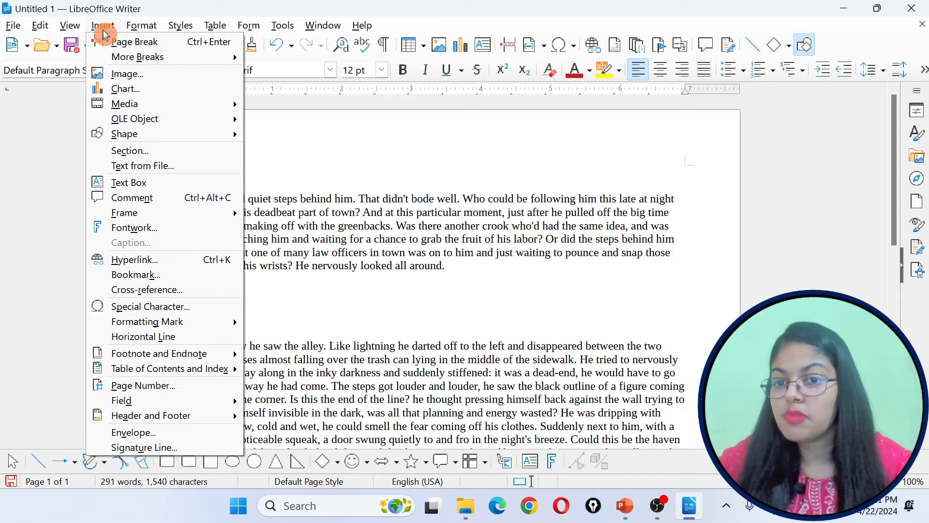
left_click(377, 234)
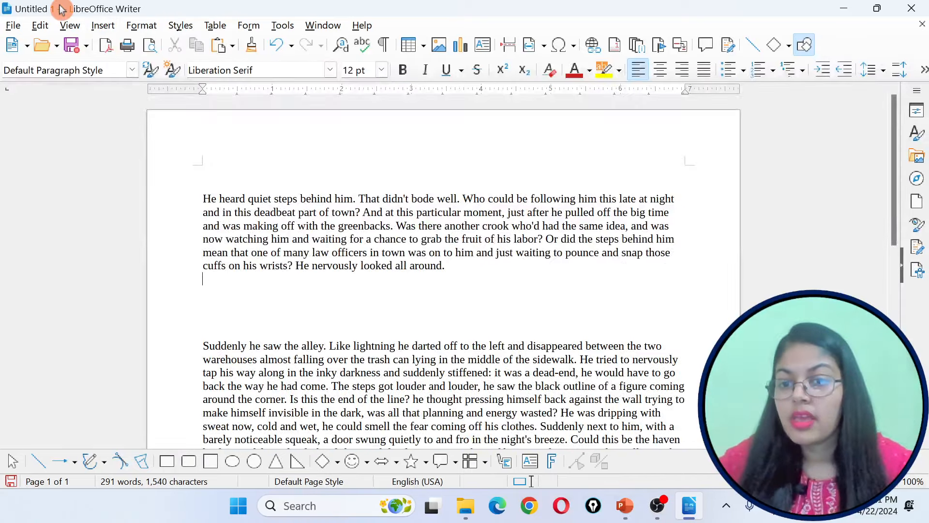
left_click(104, 25)
left_click(155, 83)
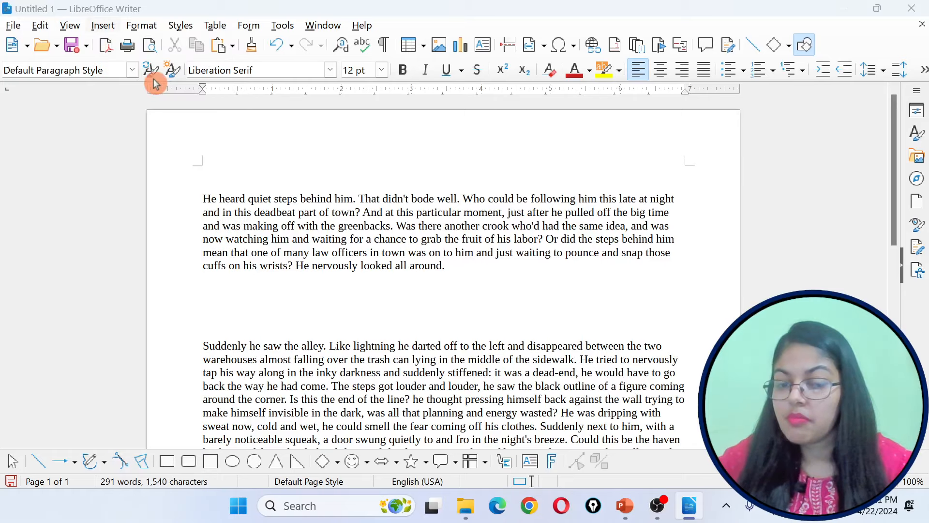
left_click(289, 212)
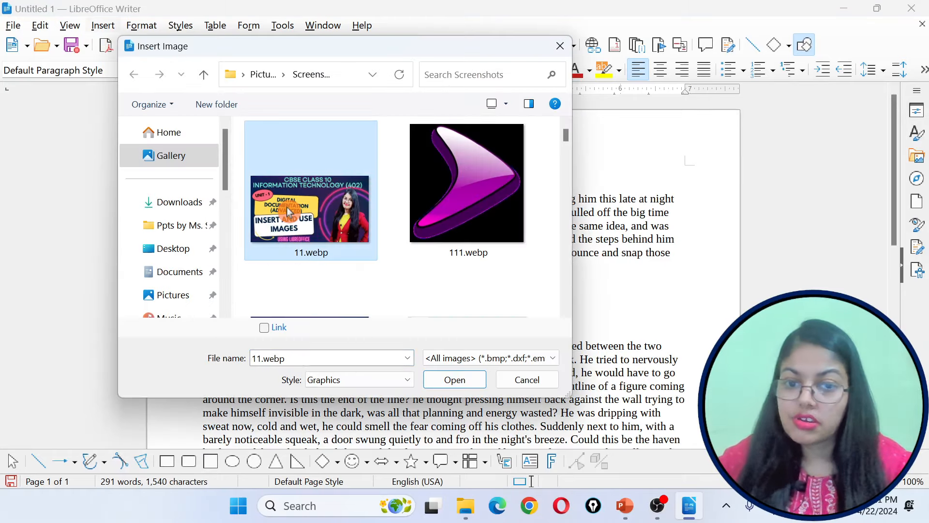
left_click(277, 331)
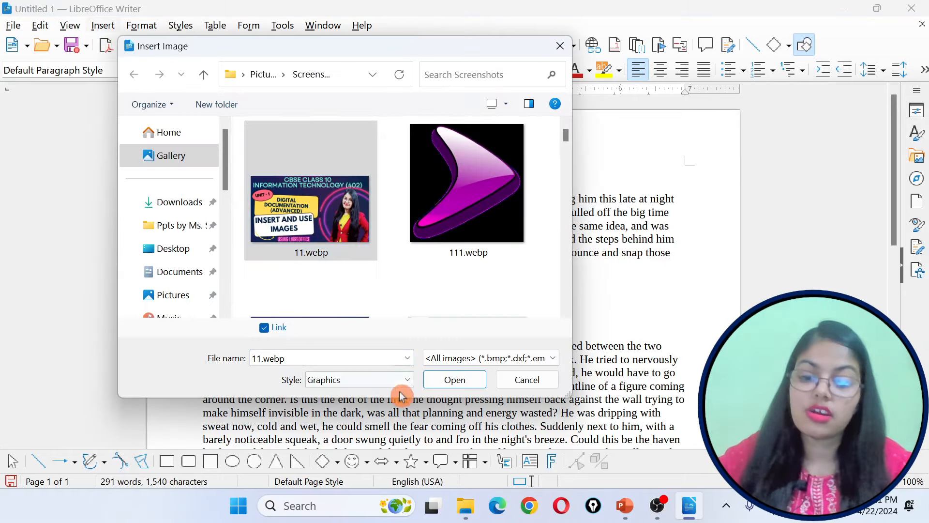
left_click(454, 379)
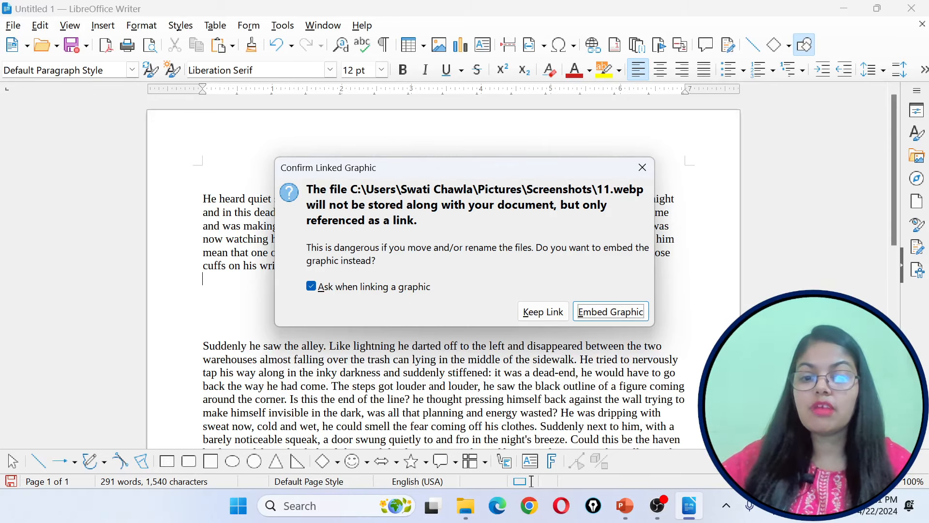
left_click_drag(637, 189, 536, 205)
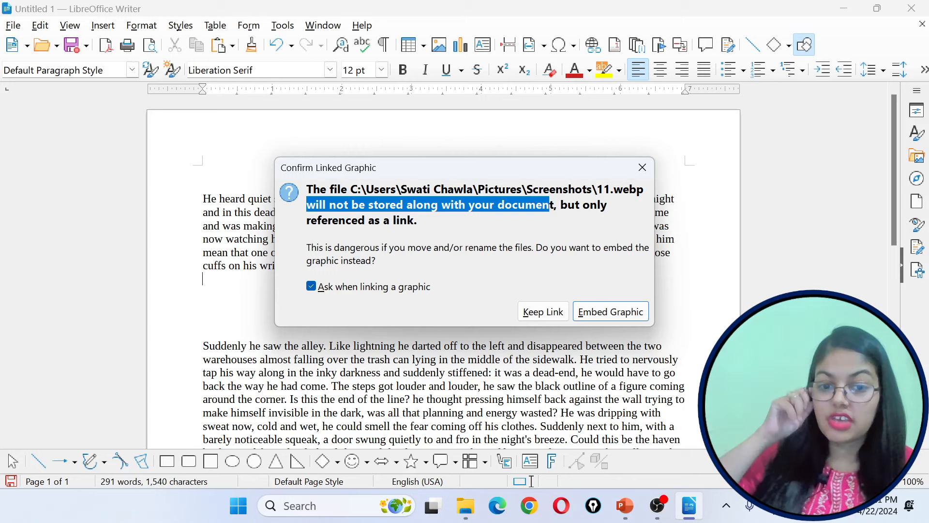
left_click(549, 205)
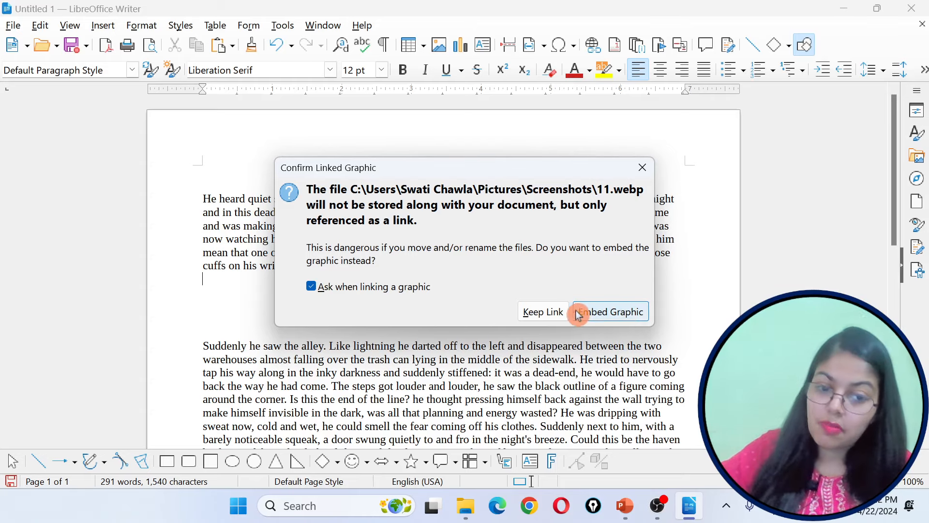
left_click(537, 312)
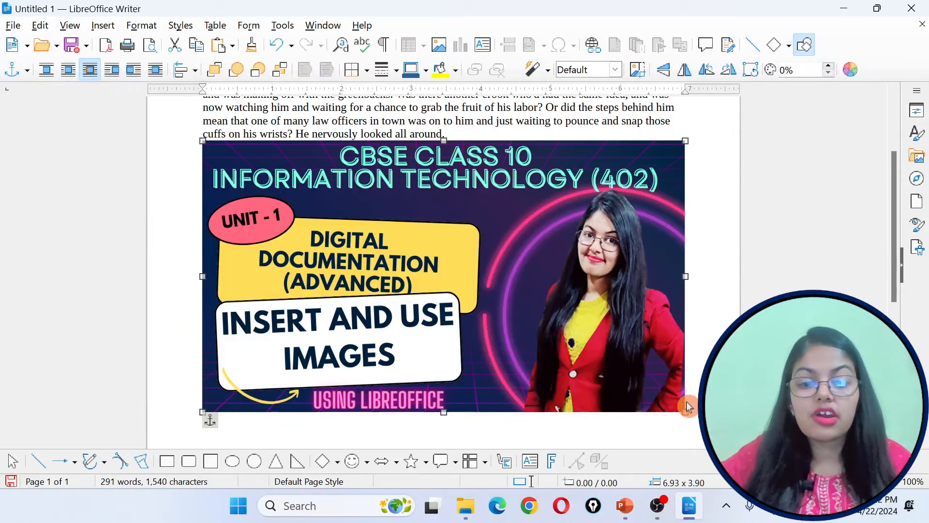
Step: Shrink the linked image to about 5.02 × 2.83 inches and move the "Suddenly he saw the alley" paragraph below it with line breaks
left_click_drag(684, 411, 553, 338)
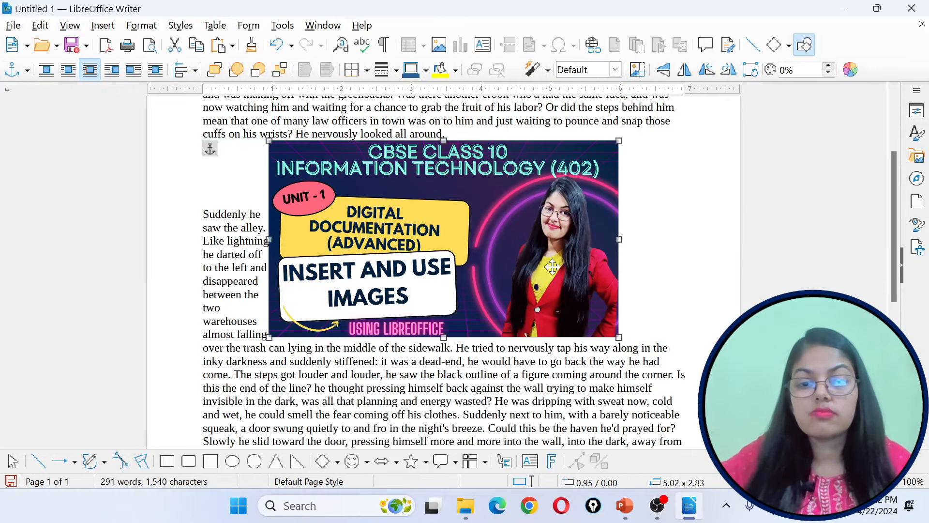
left_click(204, 214)
key("Return")
key("Return")
key("Return")
key("Return")
key("Return")
key("Return")
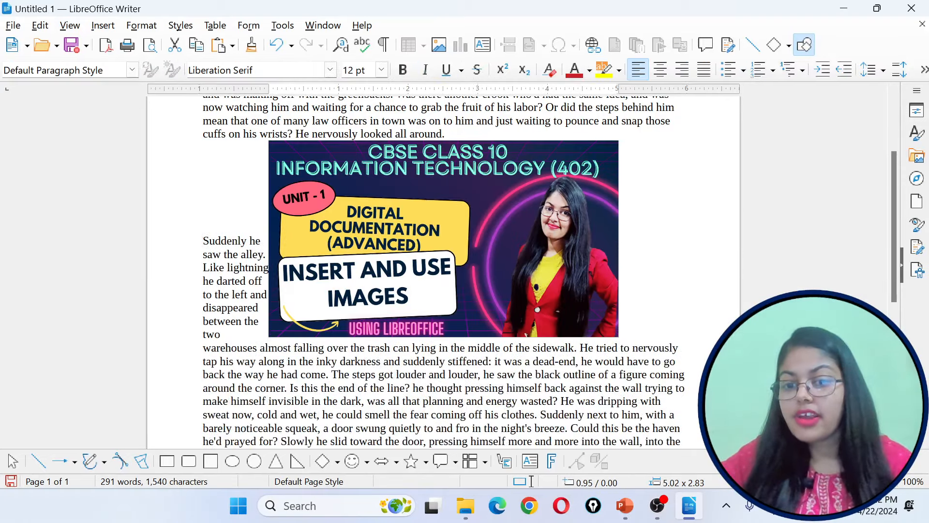
key("Return")
key("Return")
key("Return")
key("Return")
key("Return")
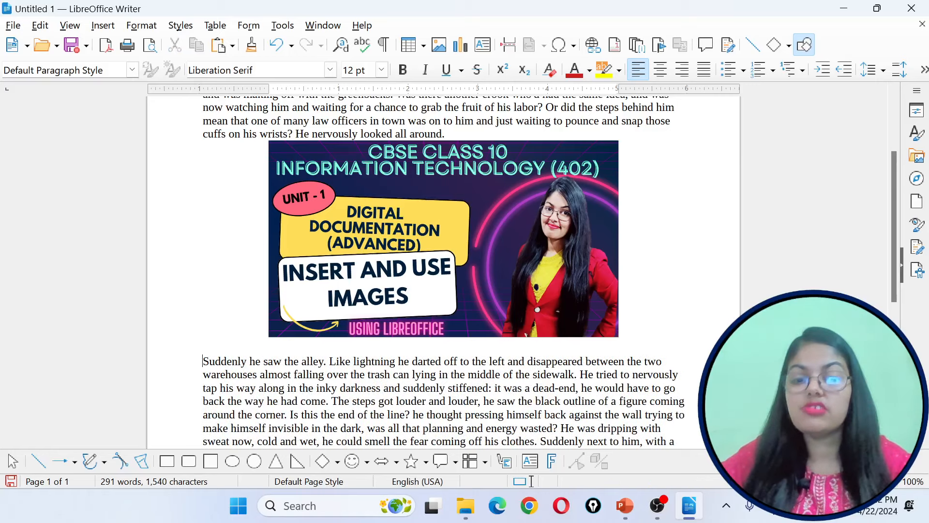
Step: Insert 11.webp as an unlinked, embedded image below the second paragraph
scroll(274, 280, "down", 6)
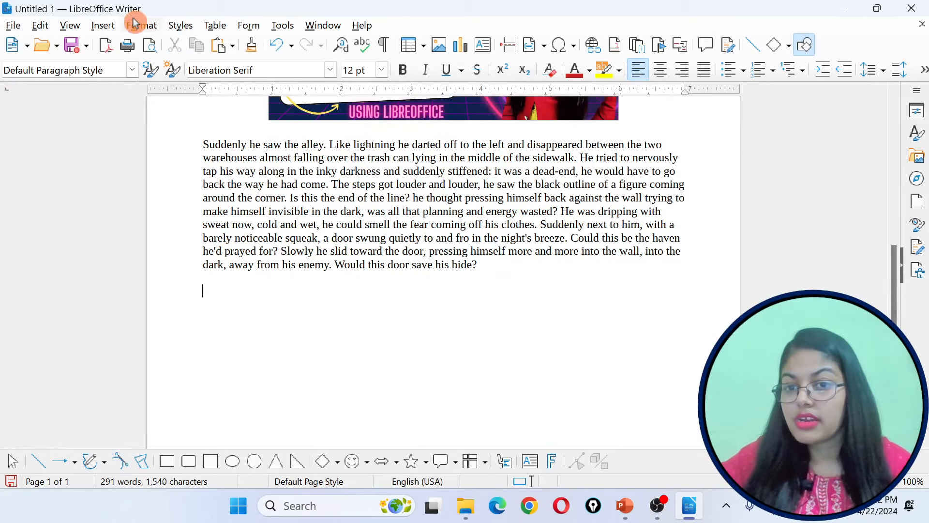
left_click(103, 25)
left_click(129, 73)
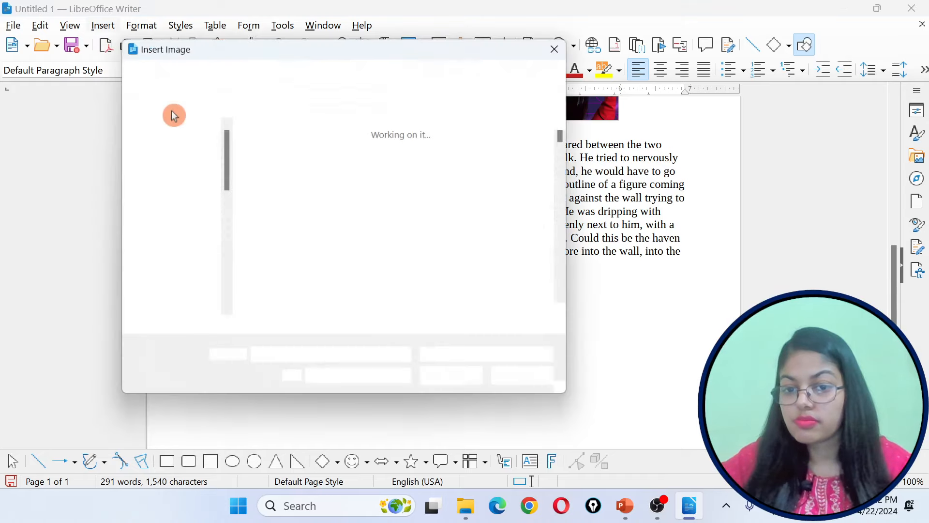
left_click(303, 205)
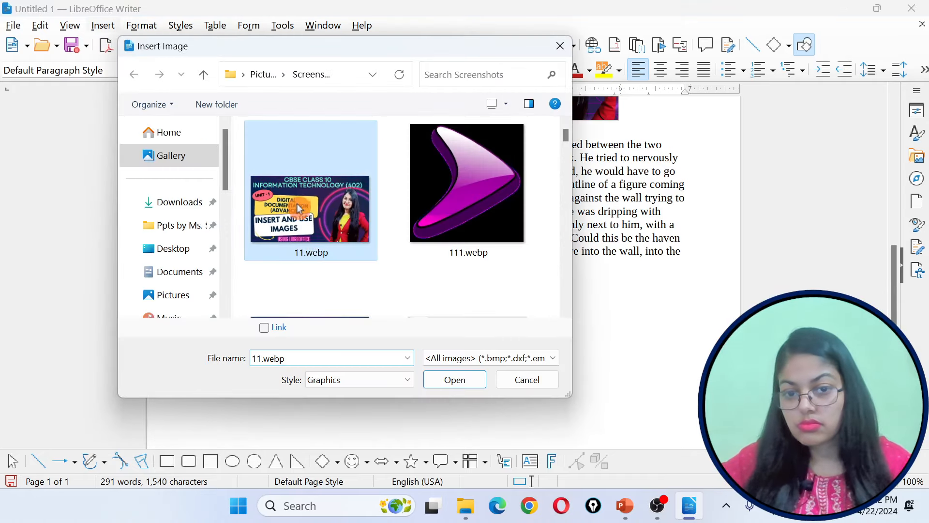
left_click(444, 380)
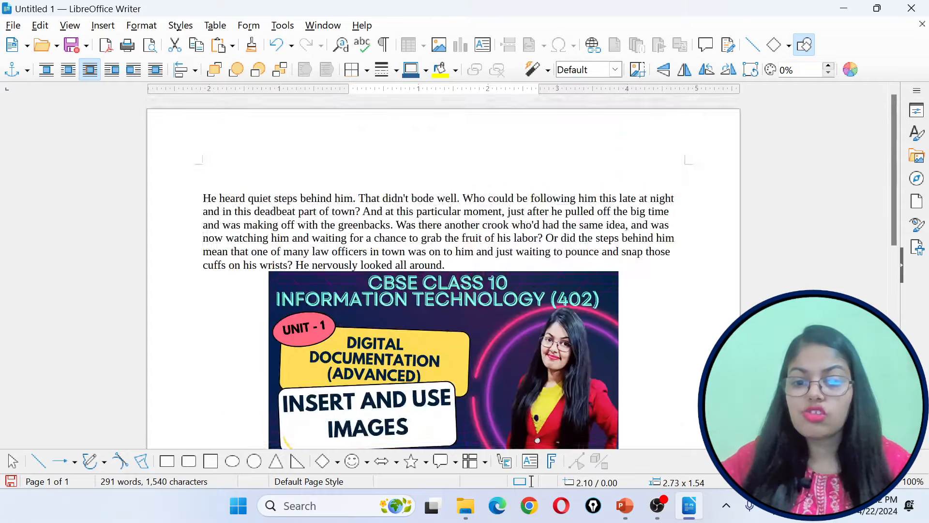
Step: Examine the lower image's properties for position, options, wrap, hyperlink, rotation, crop, borders, area and transparency, without changing anything
scroll(444, 272, "down", 10)
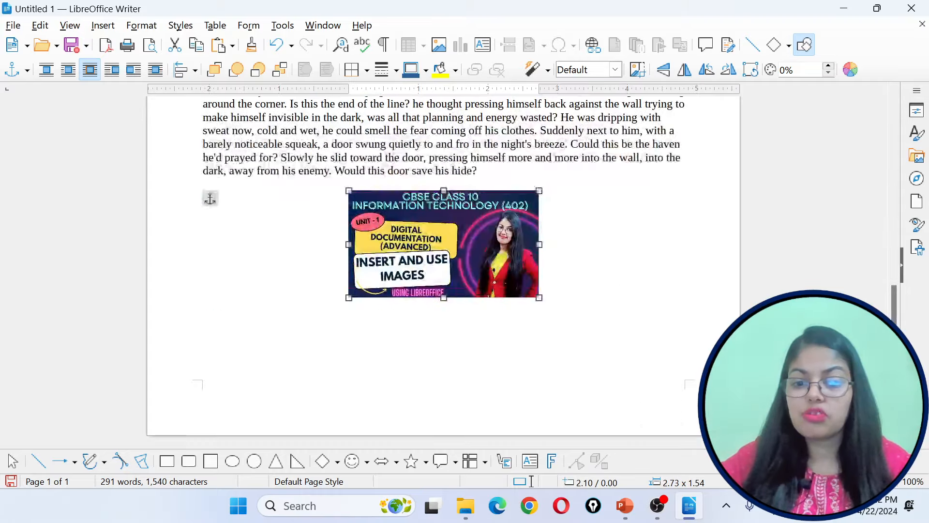
double_click(427, 204)
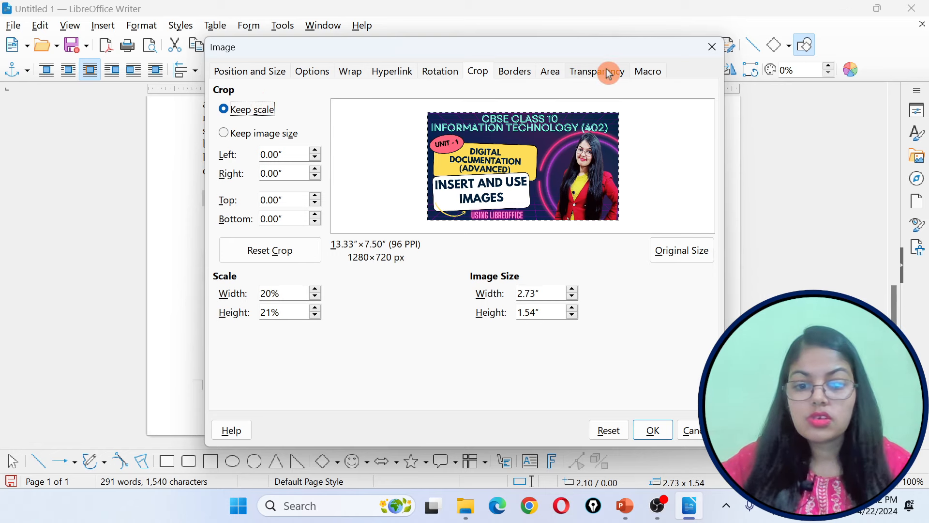
left_click(262, 73)
left_click(309, 72)
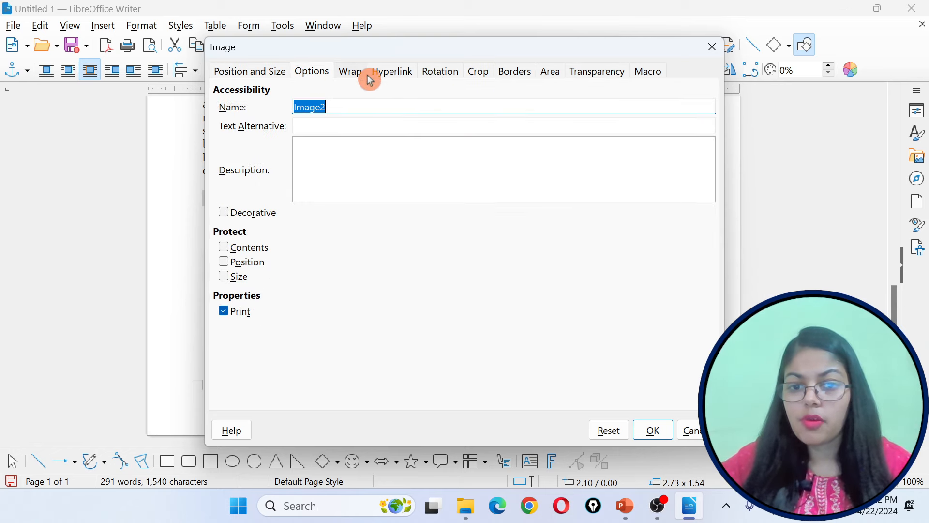
left_click(363, 75)
left_click(377, 77)
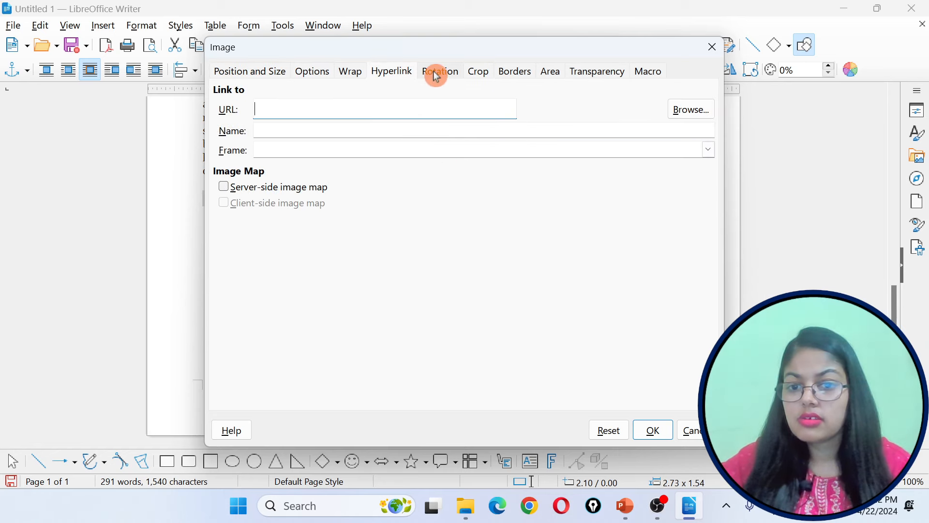
left_click(437, 76)
left_click(473, 73)
left_click(518, 73)
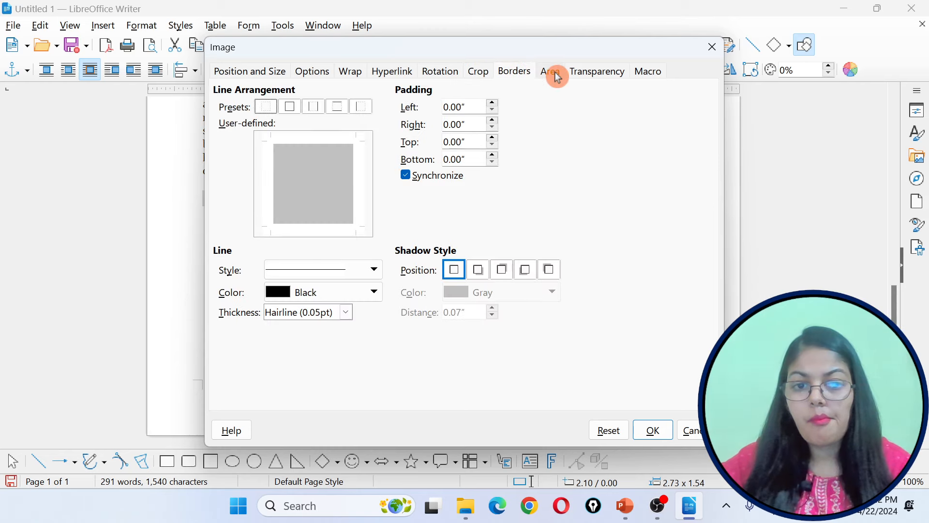
left_click(552, 74)
left_click(600, 72)
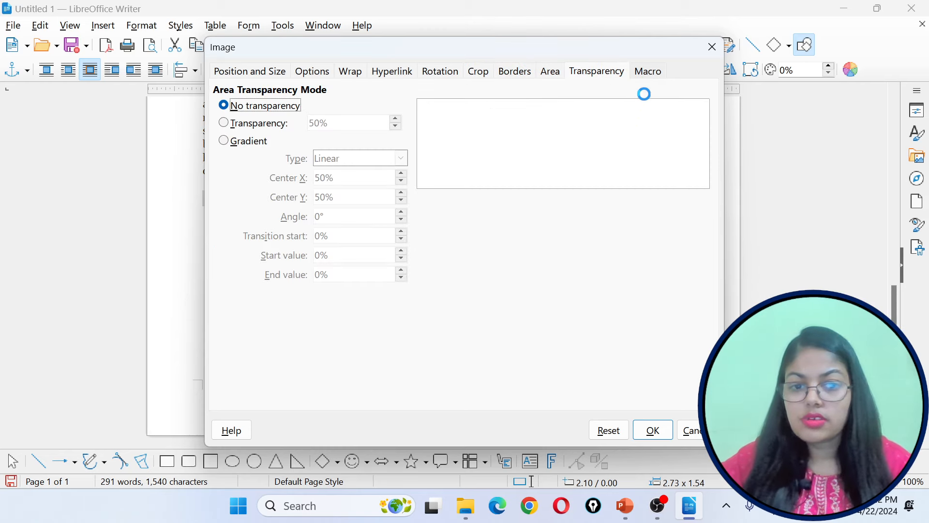
left_click(688, 431)
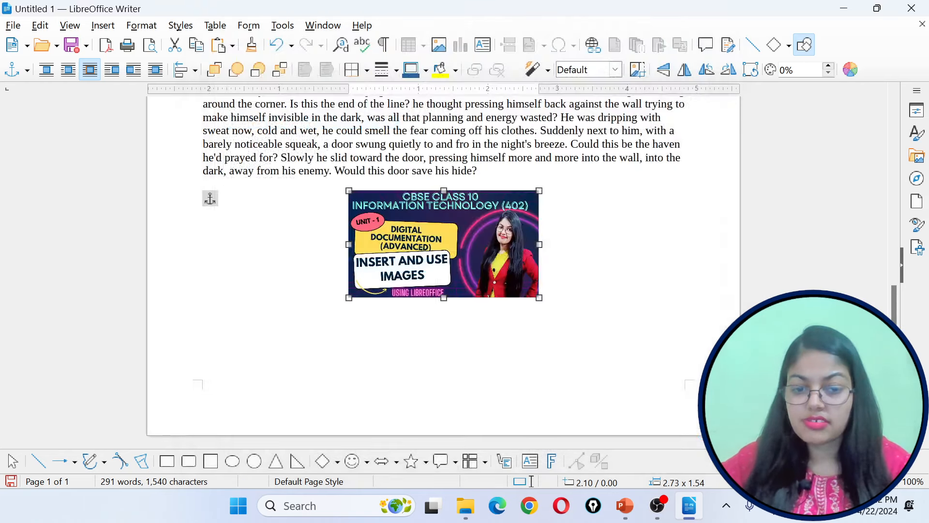
Step: Enlarge the lower image to about 3.61 × 2.03 inches and undo the last three changes
left_click_drag(540, 297, 601, 332)
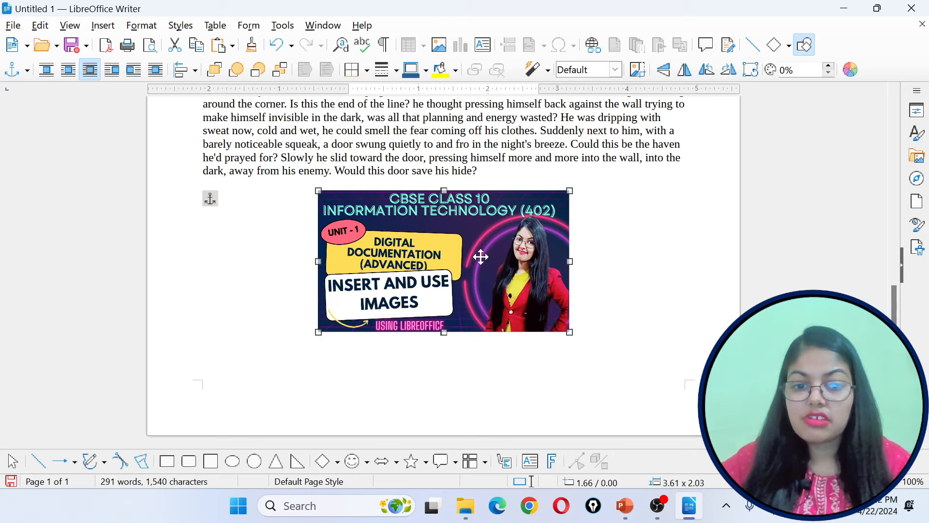
key("ctrl+z")
key("ctrl+z")
key("ctrl+z")
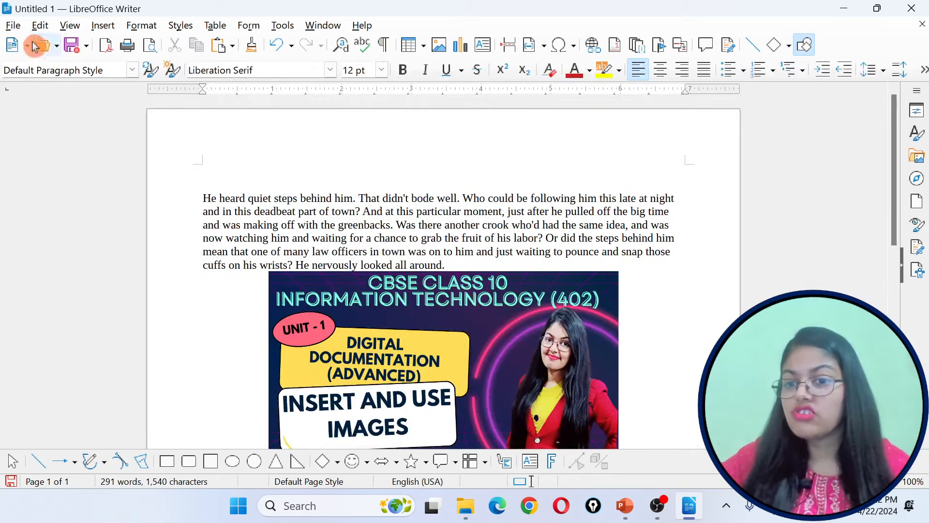
Step: Save the document to the Desktop as "class 10" in ODF Text Document format and close it
left_click(13, 26)
left_click(13, 26)
left_click(13, 25)
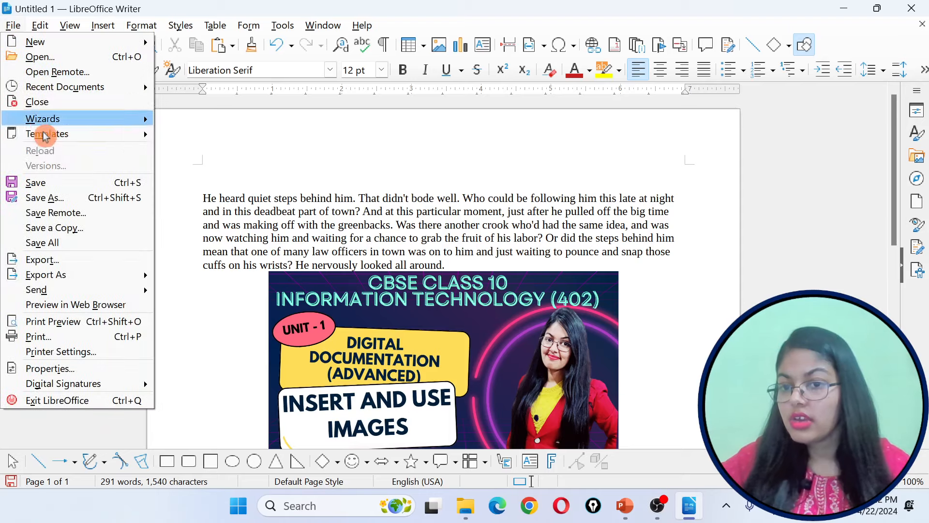
left_click(56, 198)
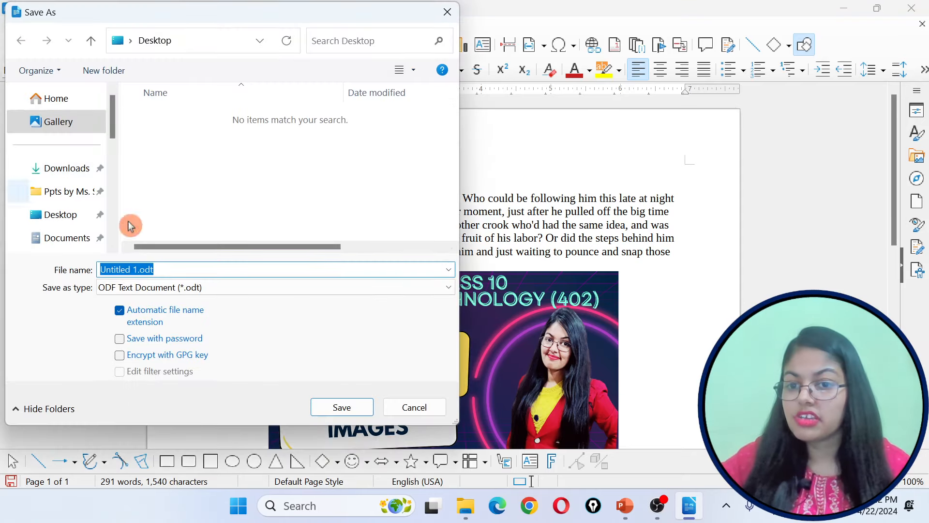
type("class 10")
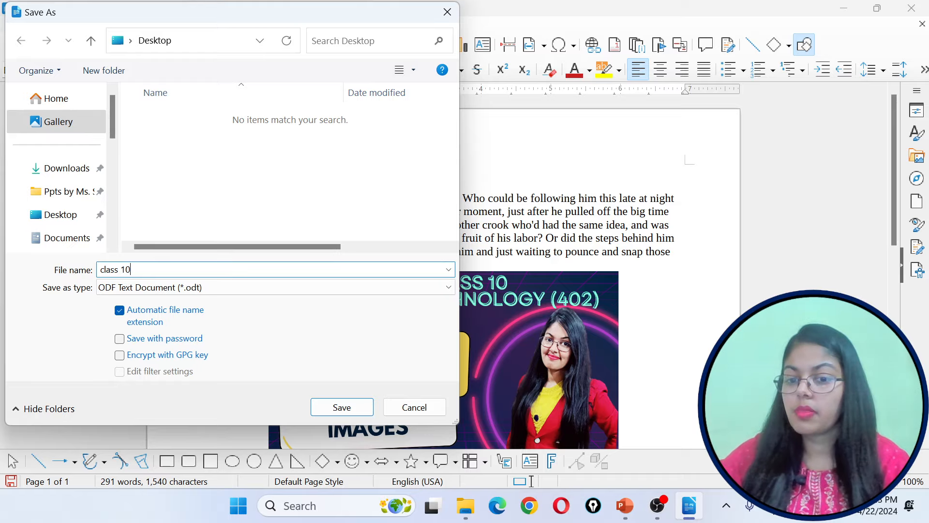
key("Return")
left_click(911, 9)
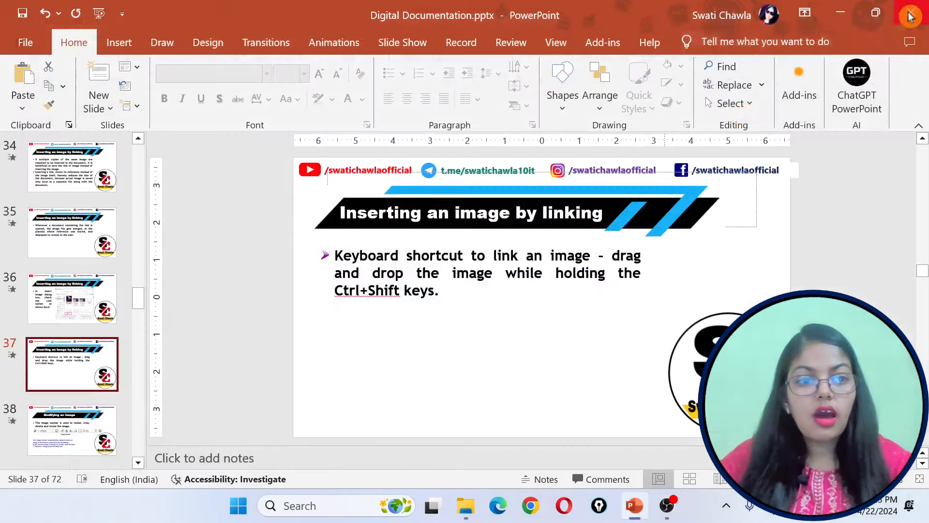
Step: Reopen class 10.odt from the desktop, dismiss the file format registration dialog, check the linked image, and close the document
key("super+d")
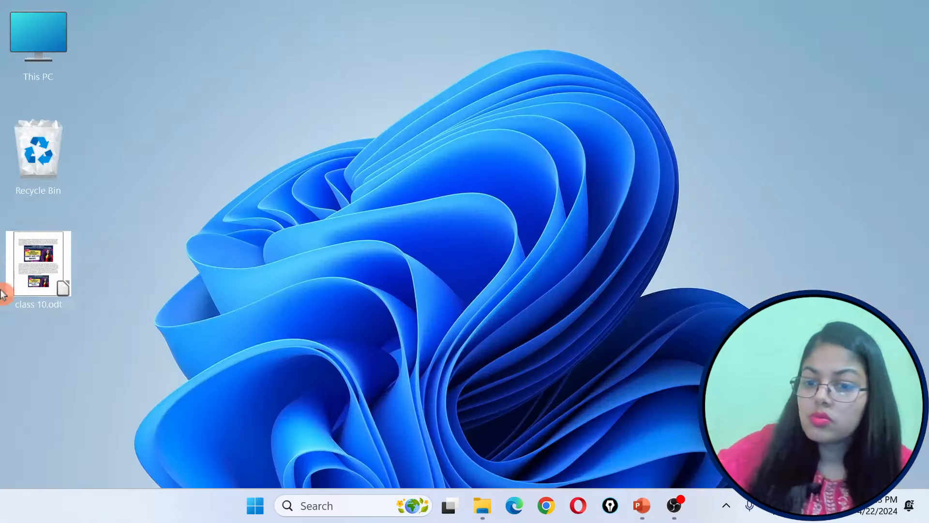
double_click(57, 275)
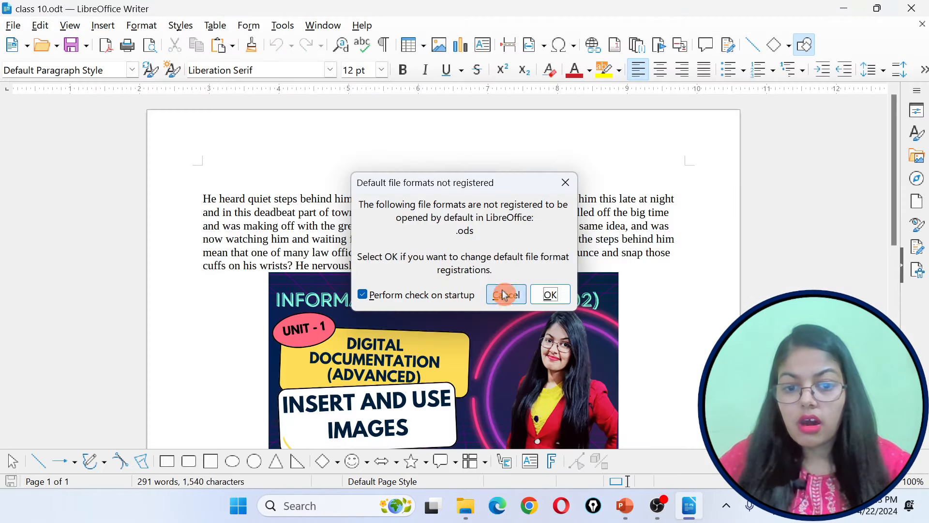
left_click(503, 294)
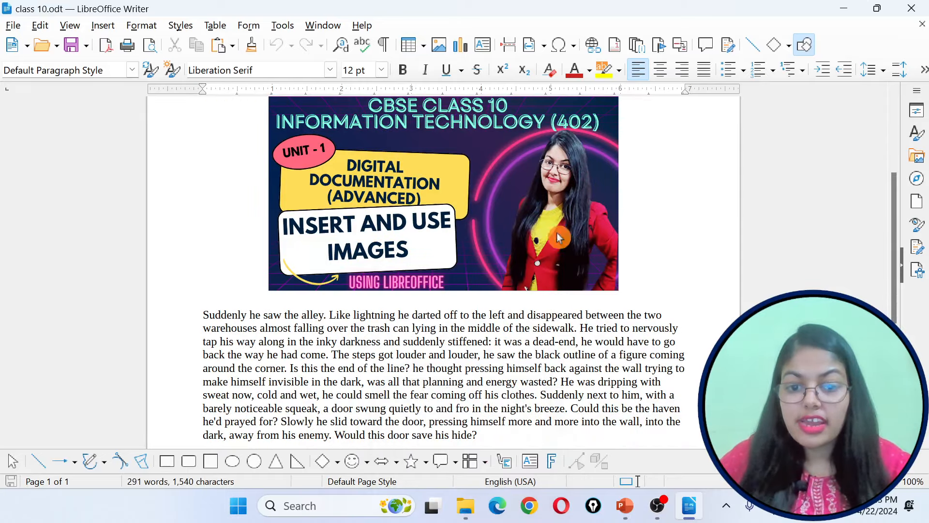
left_click(911, 8)
Step: In File Explorer, open the Screenshots folder under Pictures and rename 11.webp as thumbnail.webp
left_click(484, 506)
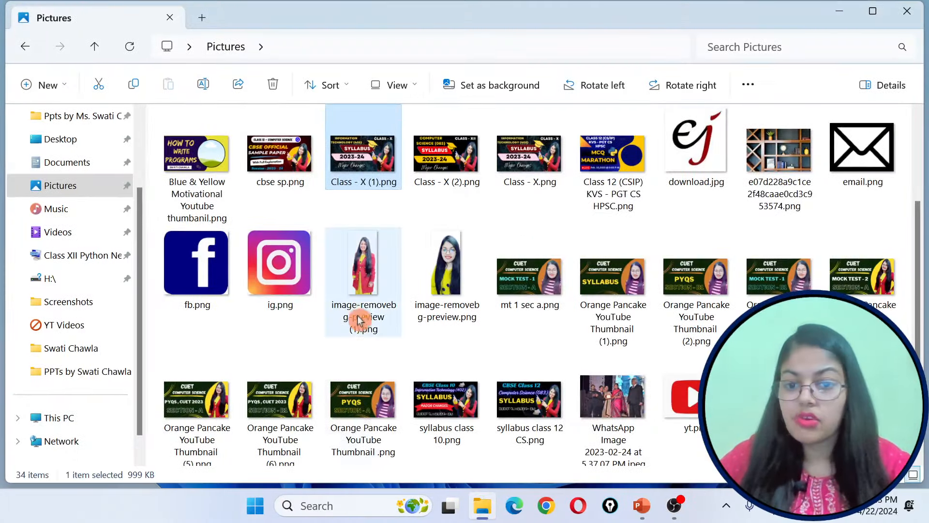
scroll(363, 341, "up", 2)
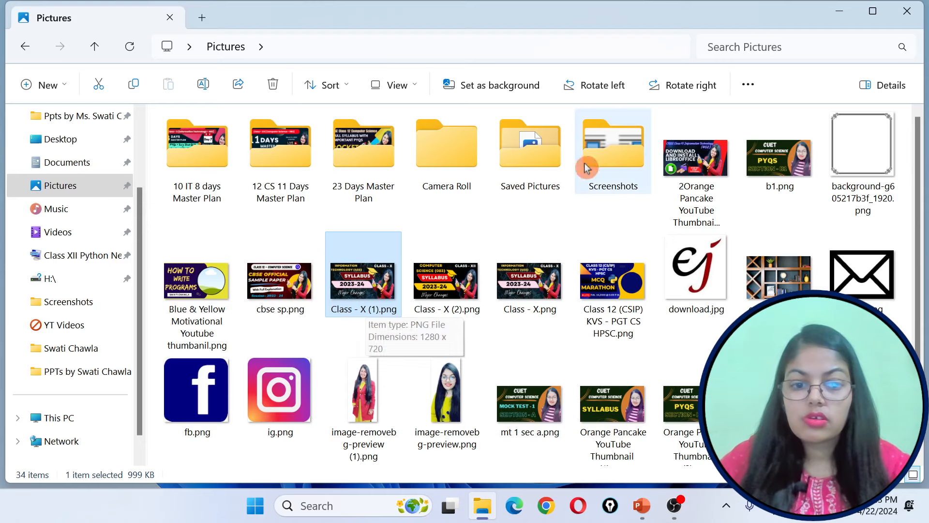
double_click(628, 141)
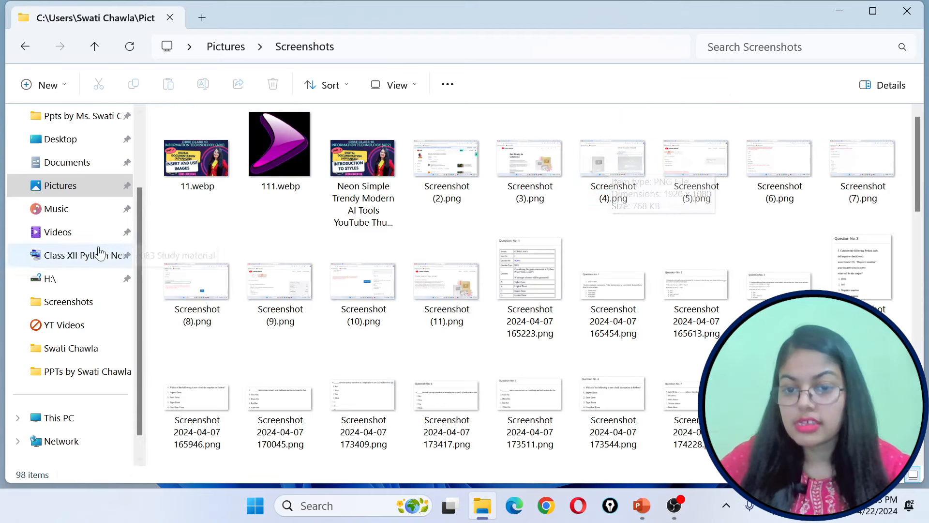
left_click(195, 166)
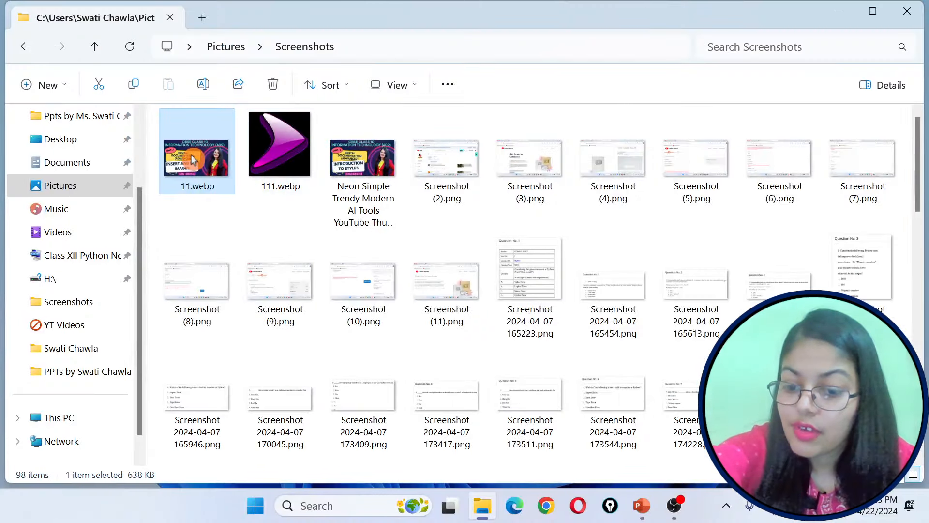
key("F2")
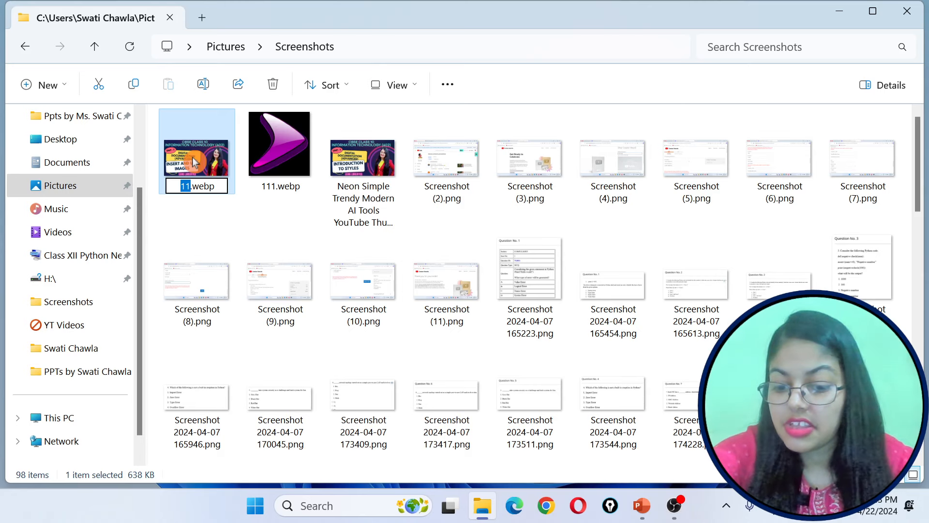
type("thumbnail")
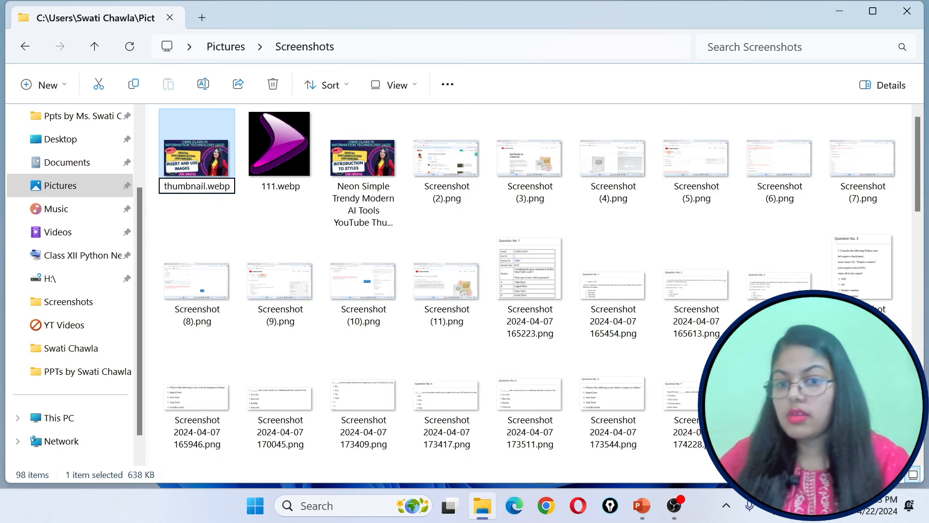
key("Return")
Step: Sort the Screenshots folder by date in ascending order and look through its files for thumbnail.webp and 111.webp
scroll(193, 156, "down", 5)
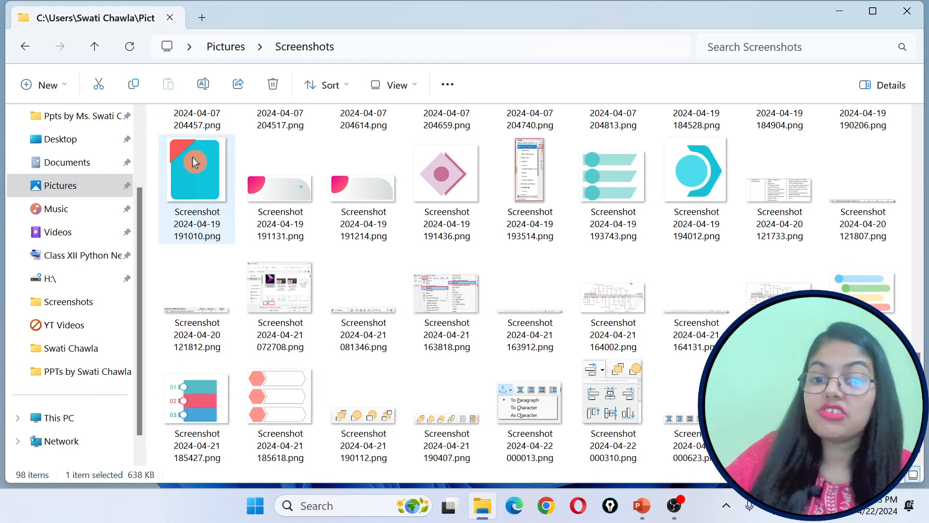
scroll(385, 222, "up", 10)
right_click(205, 222)
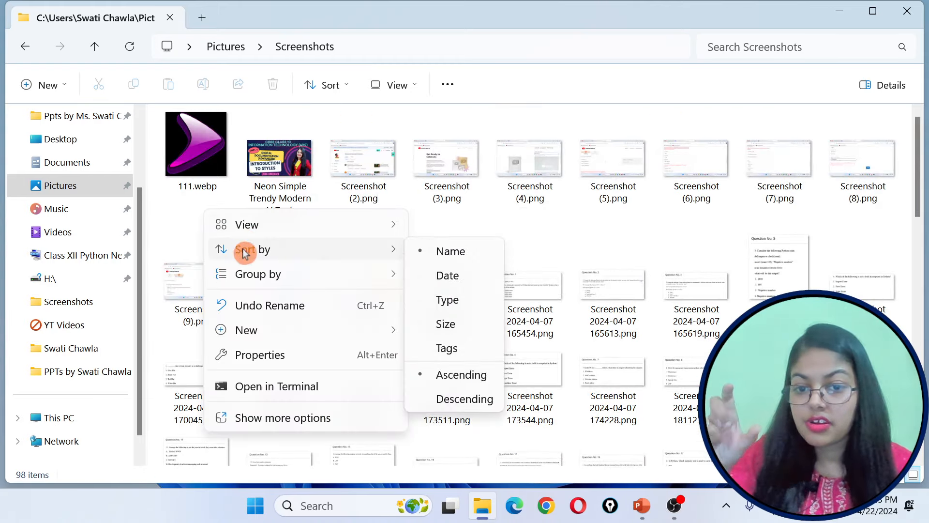
mouse_move(278, 252)
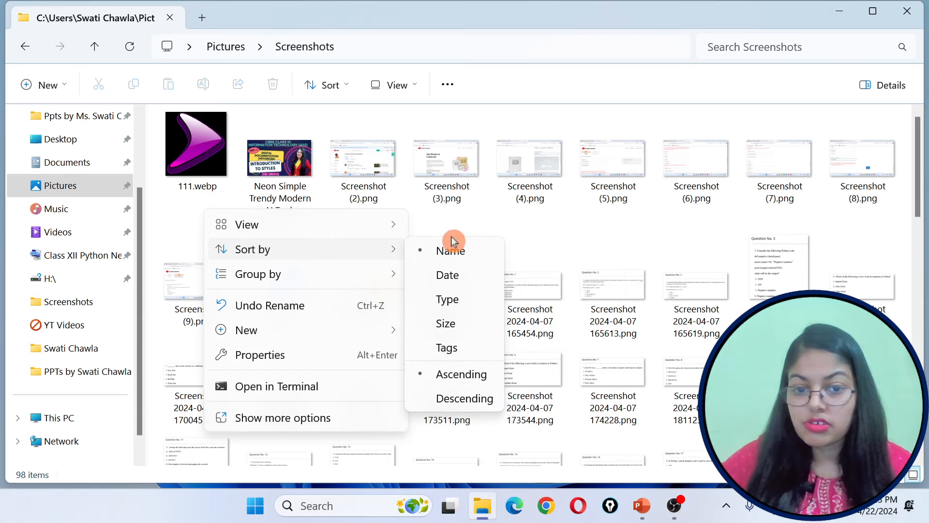
left_click(452, 274)
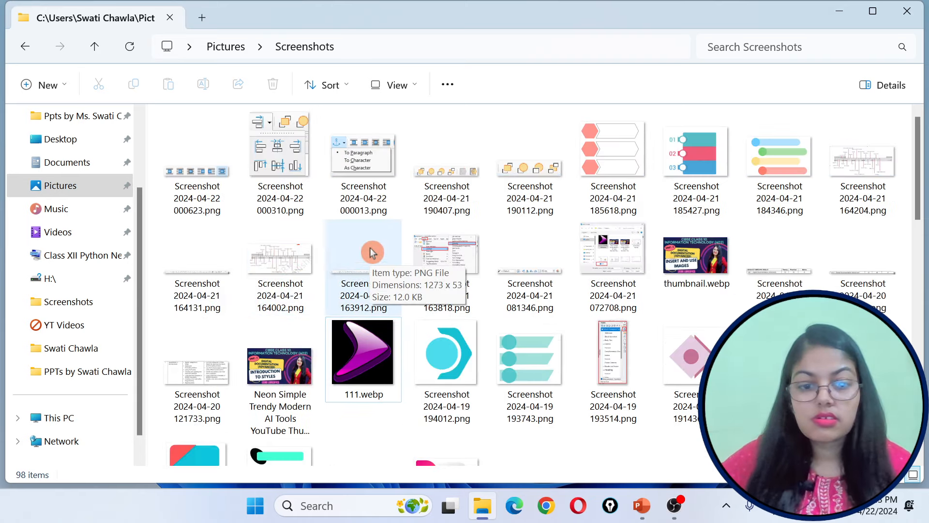
scroll(374, 252, "down", 5)
scroll(337, 234, "up", 5)
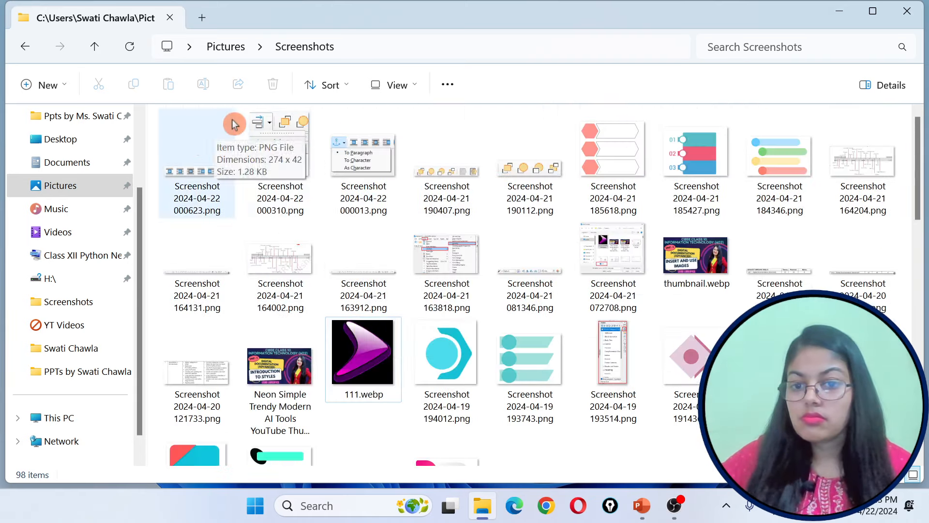
right_click(415, 121)
mouse_move(452, 158)
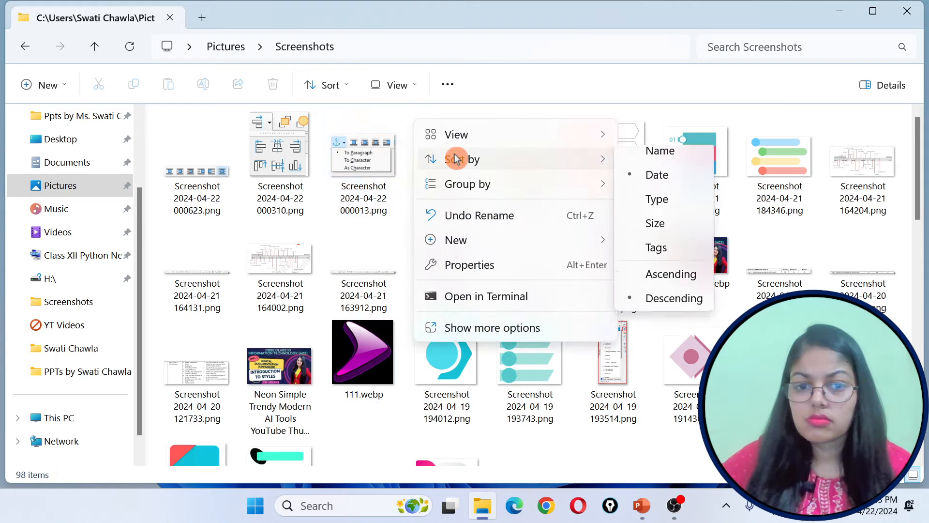
left_click(663, 285)
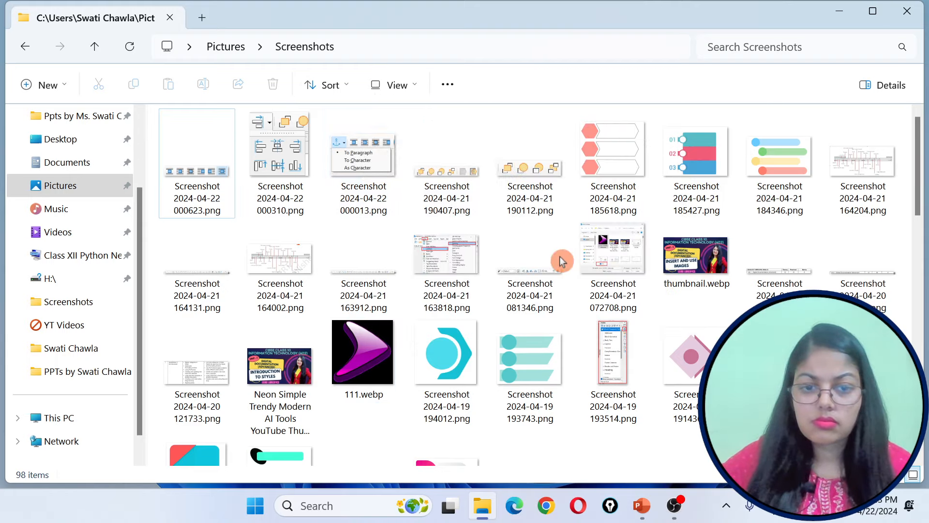
scroll(348, 273, "down", 5)
scroll(348, 273, "down", 4)
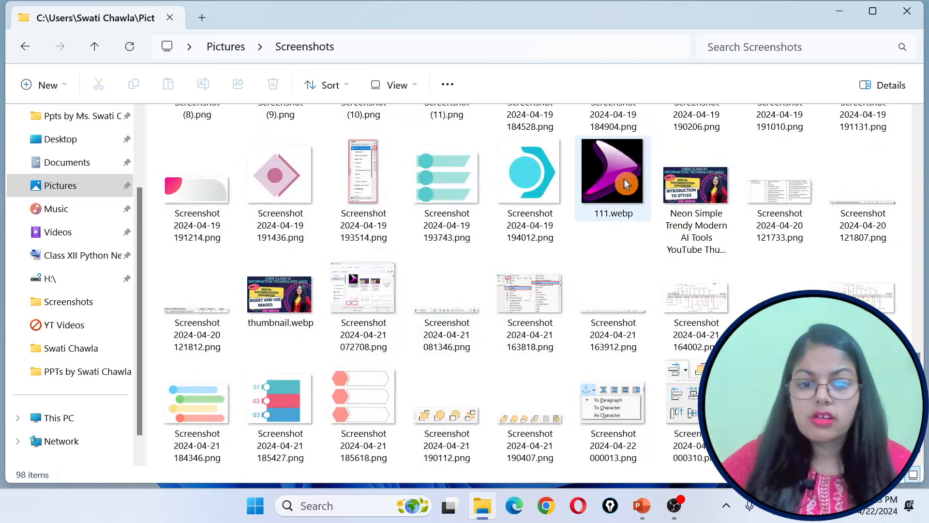
Step: Refresh the desktop, reopen class 10.odt without changing file format registrations, and compare its linked and embedded images
left_click(838, 18)
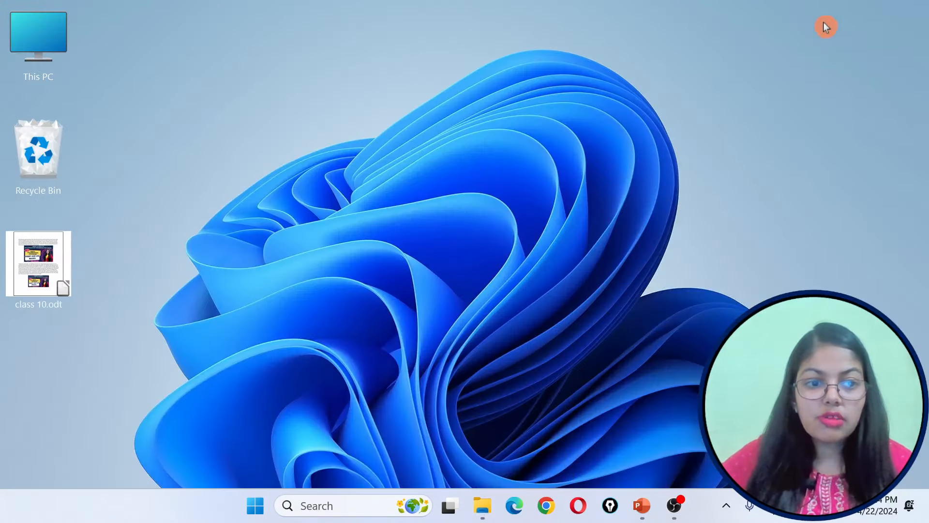
right_click(242, 266)
left_click(240, 238)
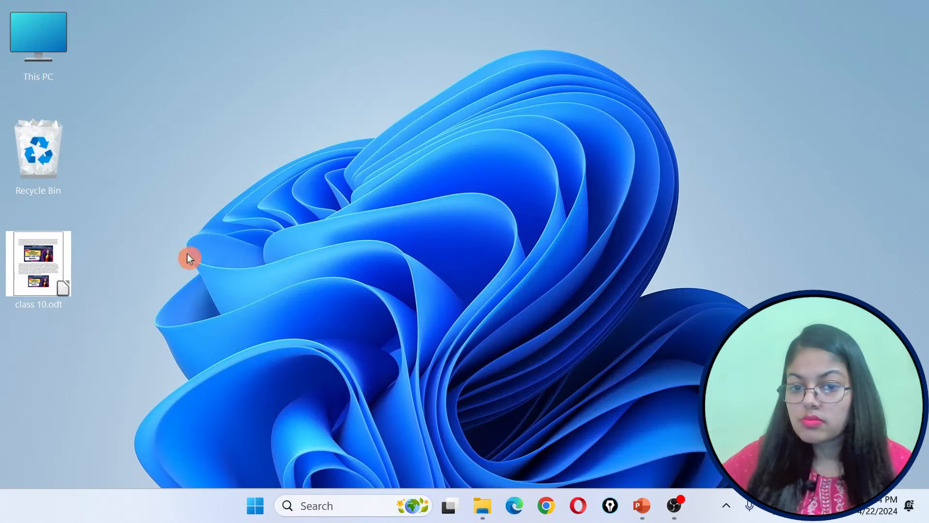
double_click(51, 258)
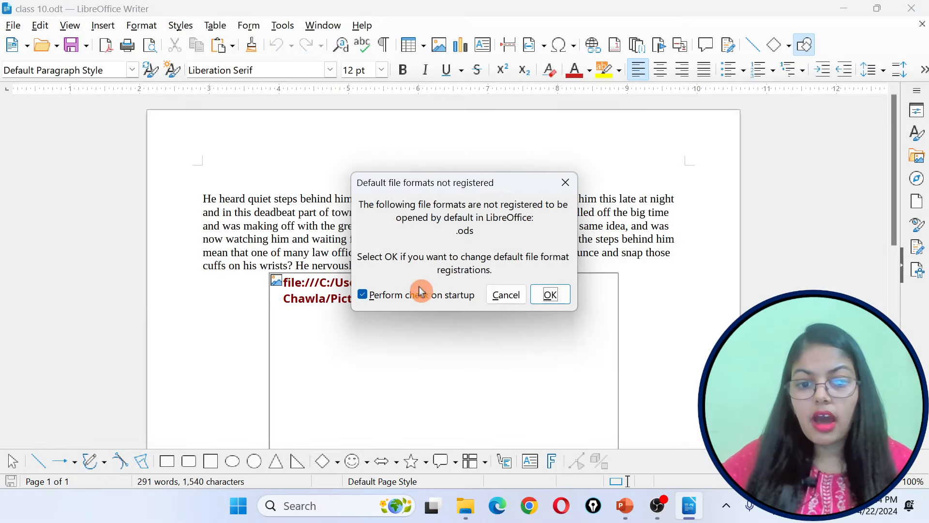
left_click(504, 294)
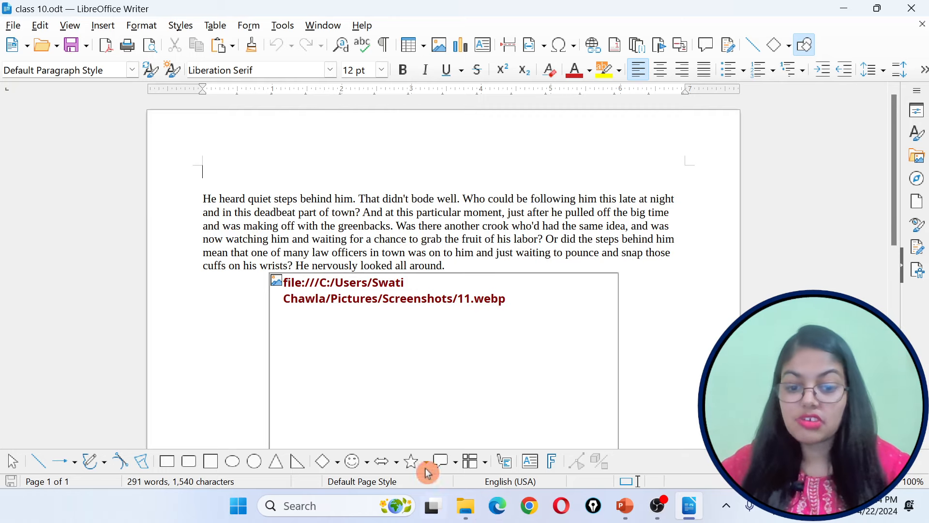
scroll(440, 448, "down", 15)
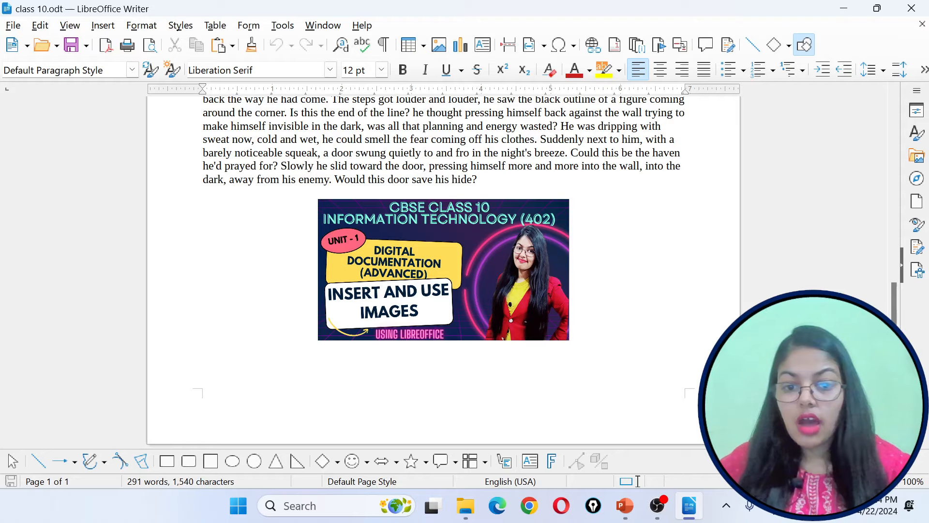
scroll(440, 369, "up", 15)
scroll(533, 423, "down", 3)
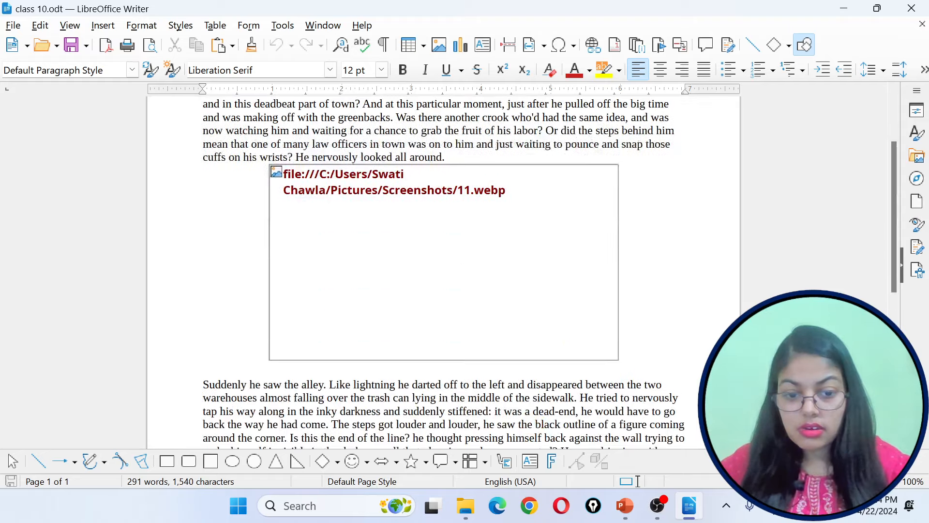
Step: Switch to the Screenshots folder, rename 111.webp as 11.webp, and minimize the folder window
left_click(461, 508)
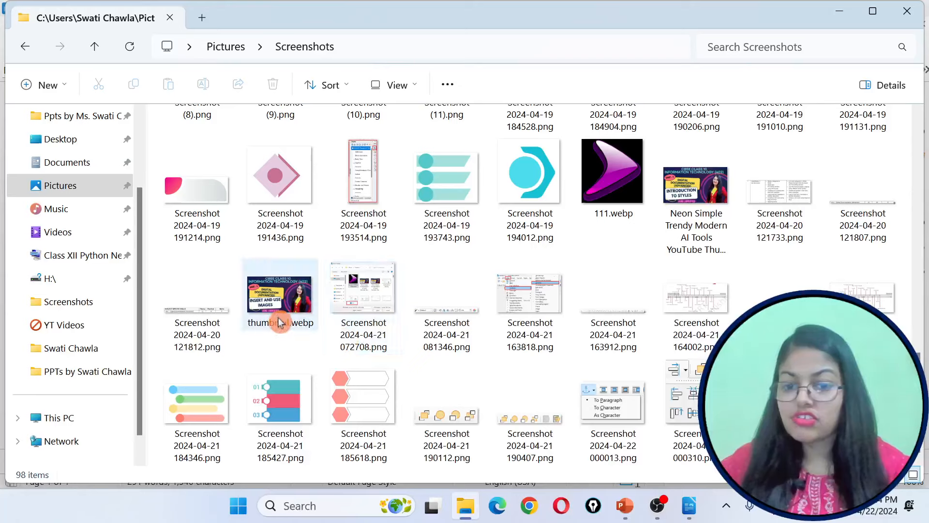
left_click(598, 188)
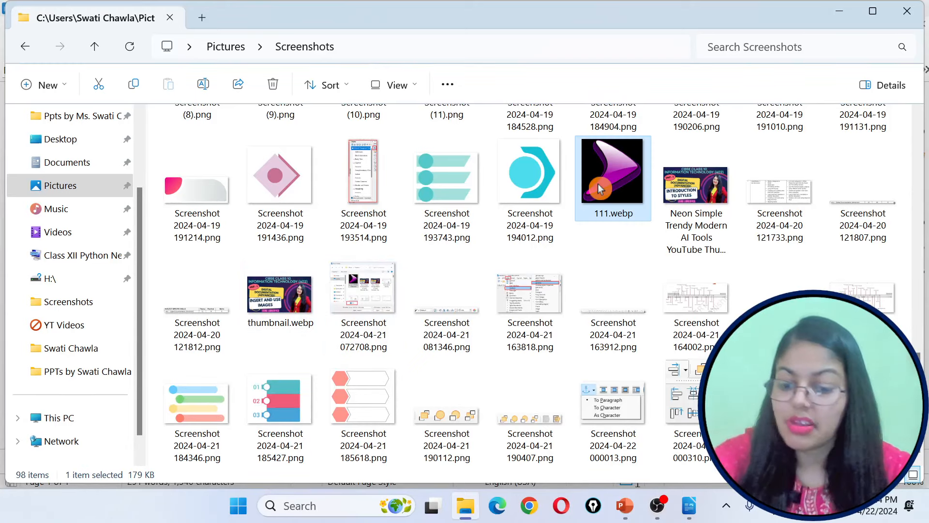
key("F2")
type("11")
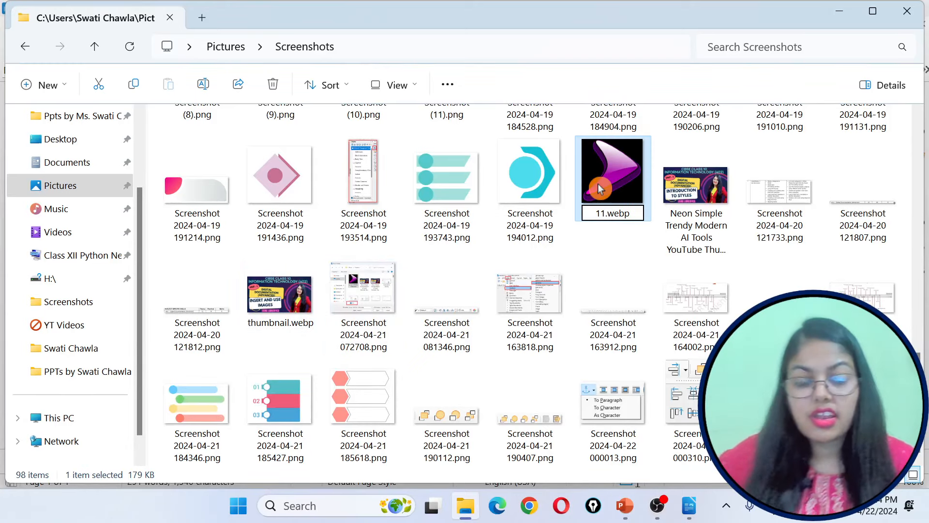
key("Return")
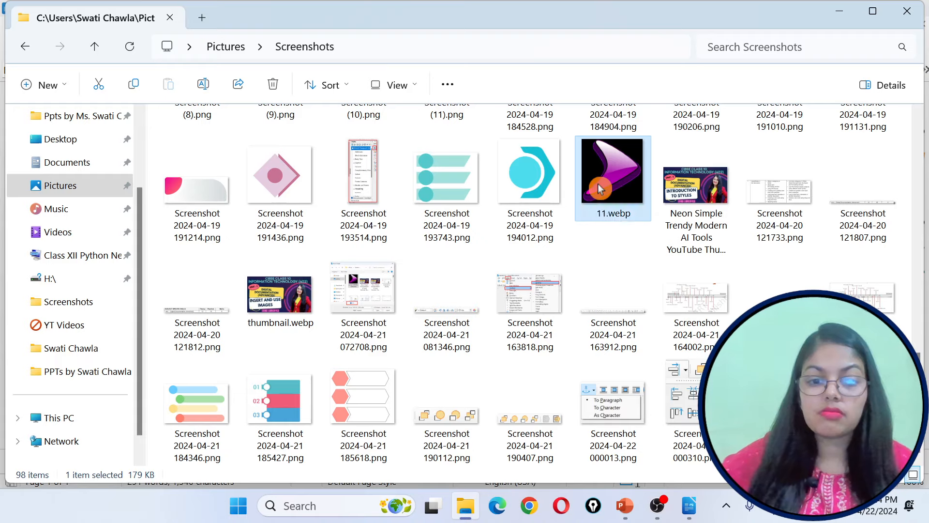
left_click(836, 10)
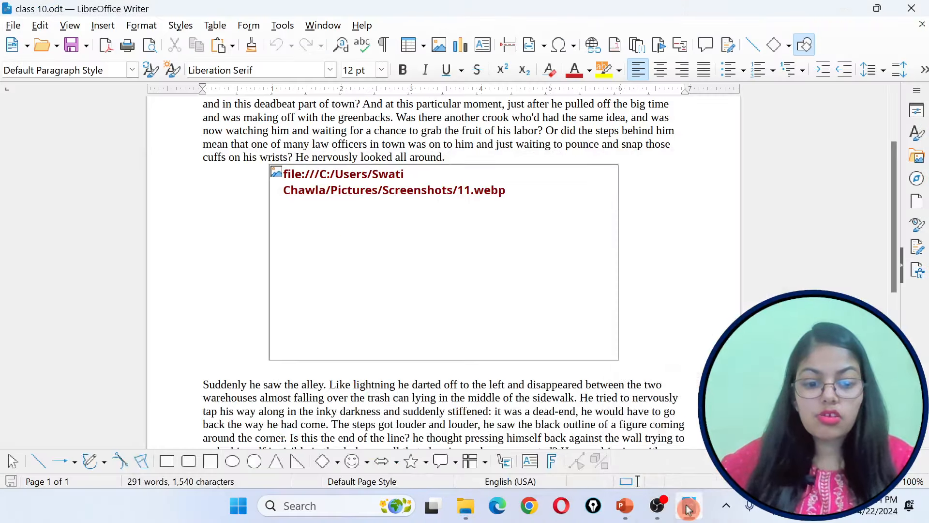
Step: Return to class 10.odt, close the document, and refresh the desktop
left_click(687, 506)
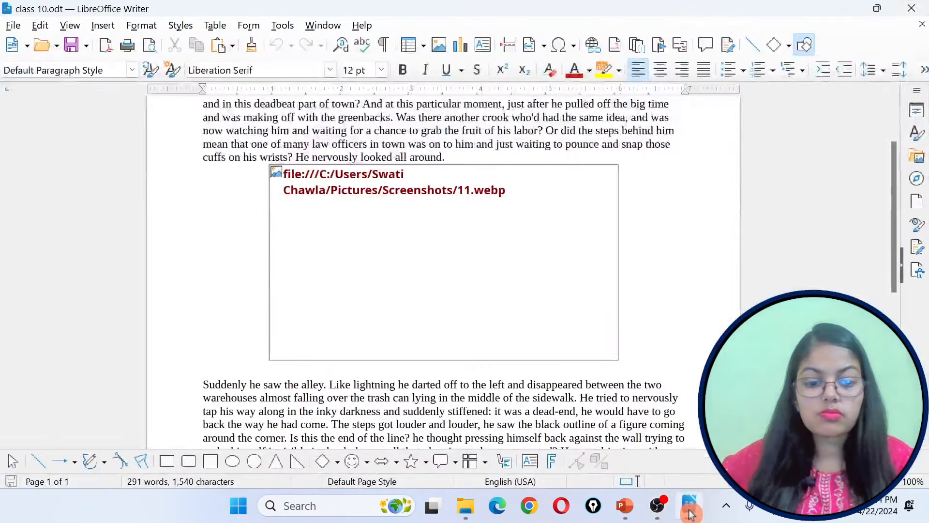
left_click(689, 506)
left_click(922, 7)
right_click(263, 187)
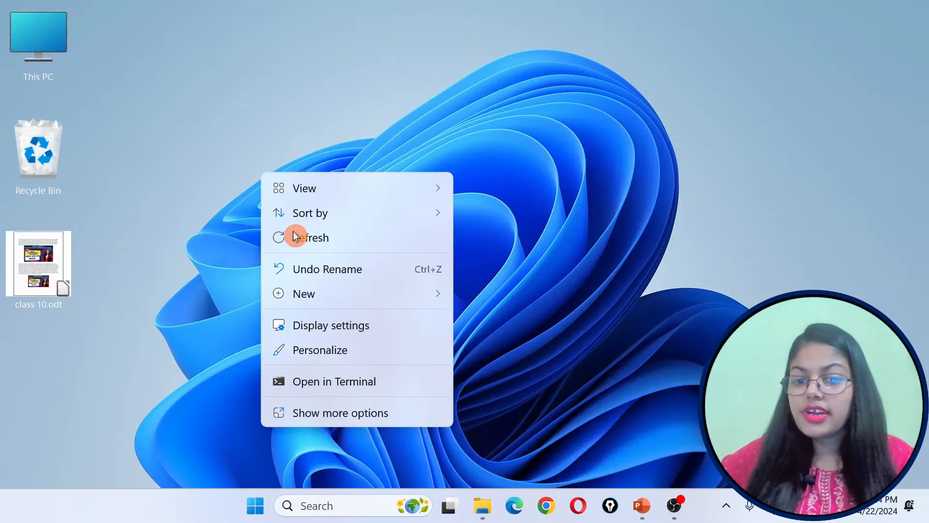
left_click(297, 235)
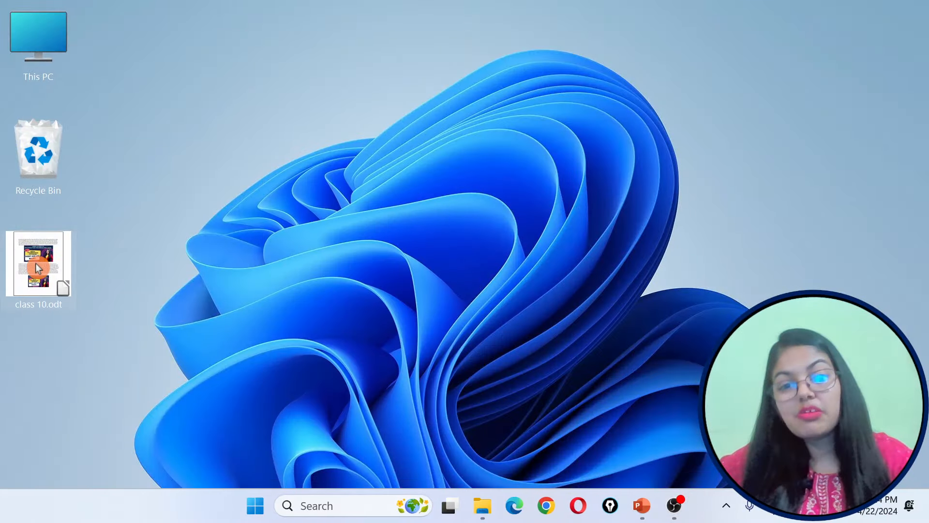
Step: Reopen class 10.odt without changing file format registrations, and compare the picture between the paragraphs with the one below the text
double_click(36, 262)
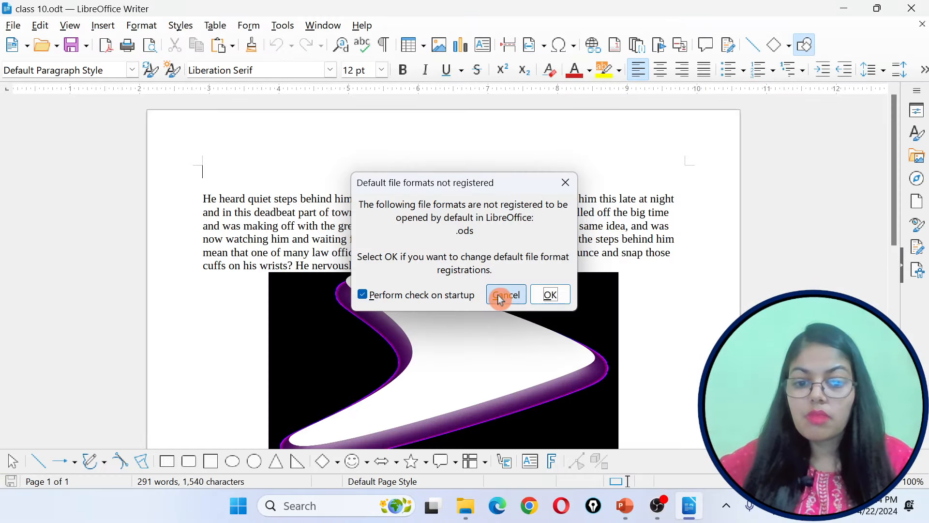
left_click(499, 295)
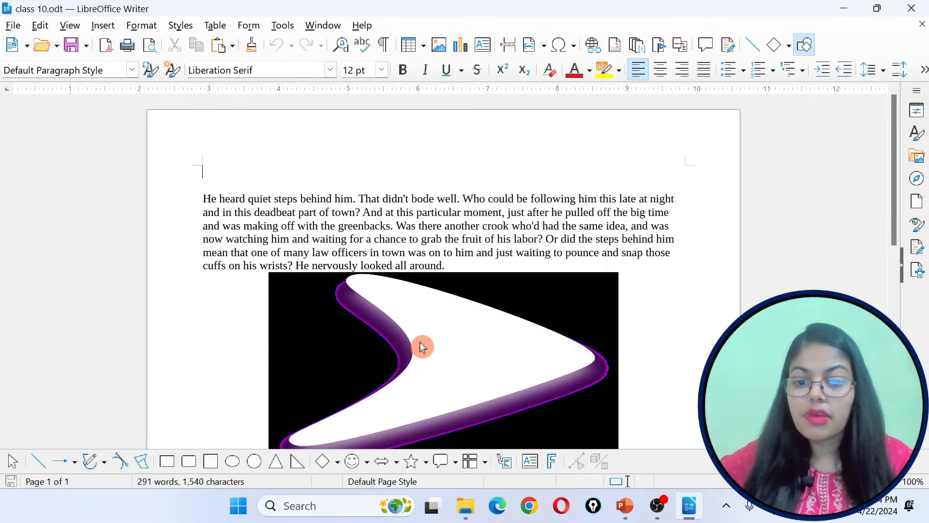
scroll(421, 346, "down", 10)
left_click(421, 346)
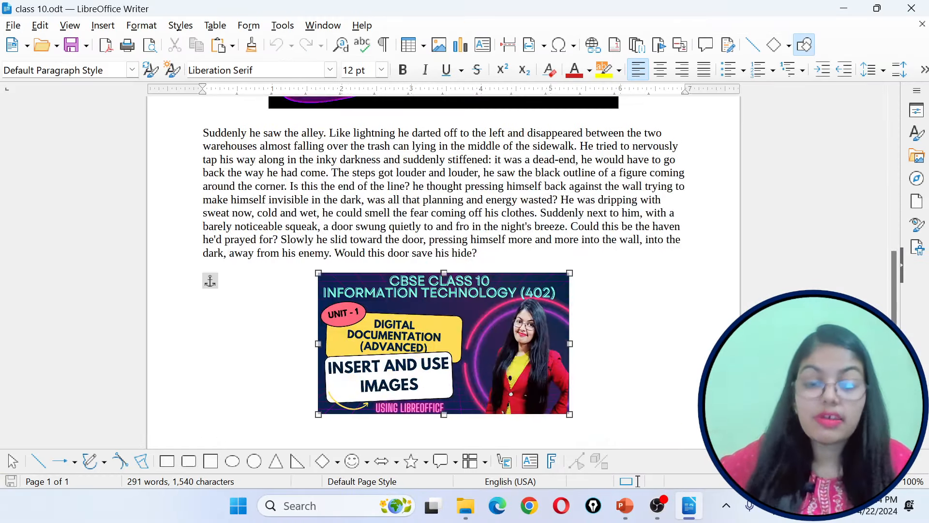
scroll(379, 272, "up", 5)
left_click(379, 271)
scroll(401, 357, "up", 5)
scroll(401, 356, "down", 3)
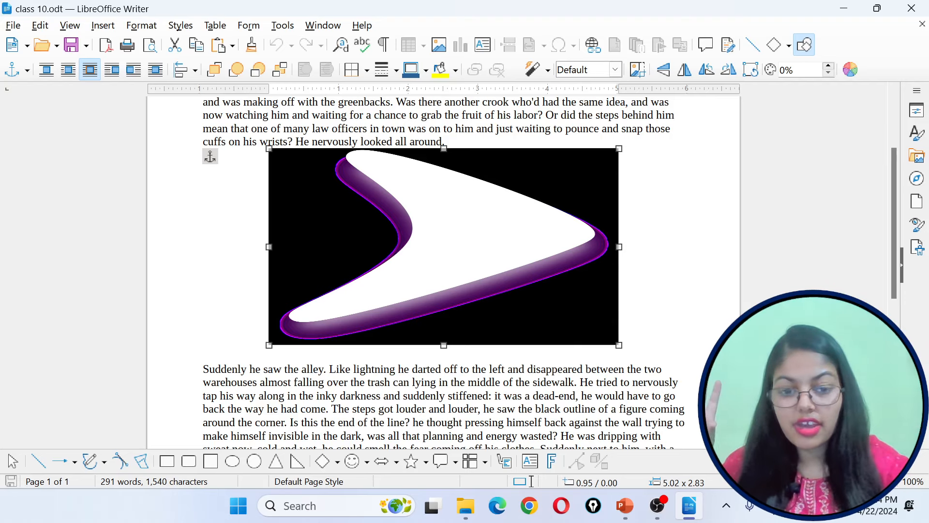
Step: Switch to PowerPoint, present the slide on linking images from the current slide, and mark the Ctrl+Shift shortcut text with a red pen
left_click(625, 505)
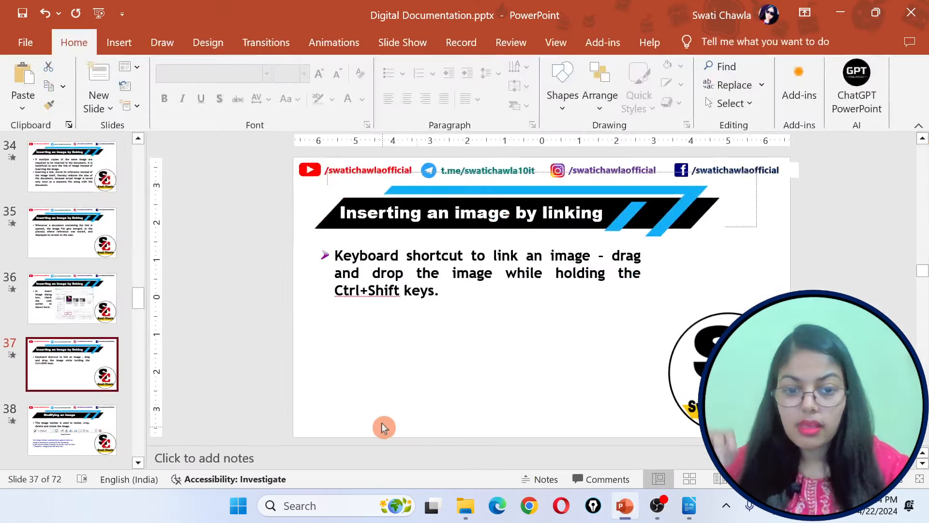
key("shift+F5")
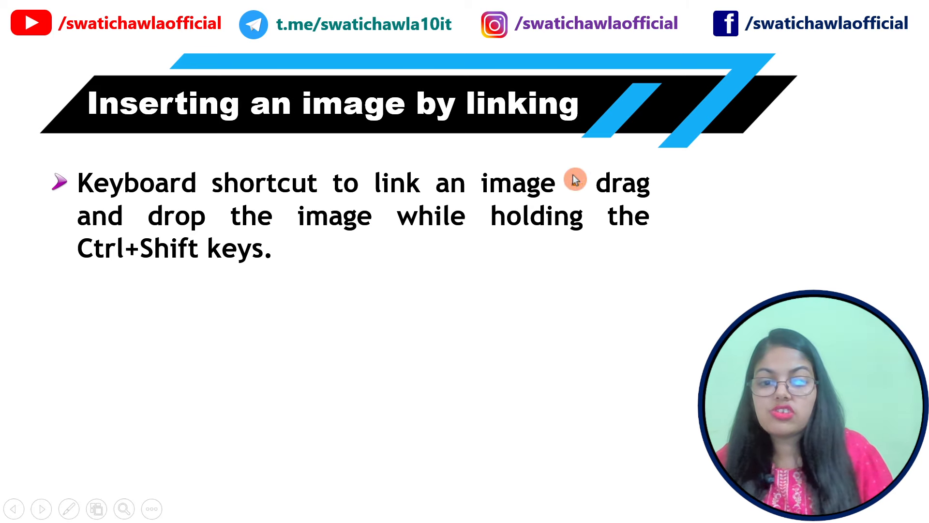
left_click(69, 509)
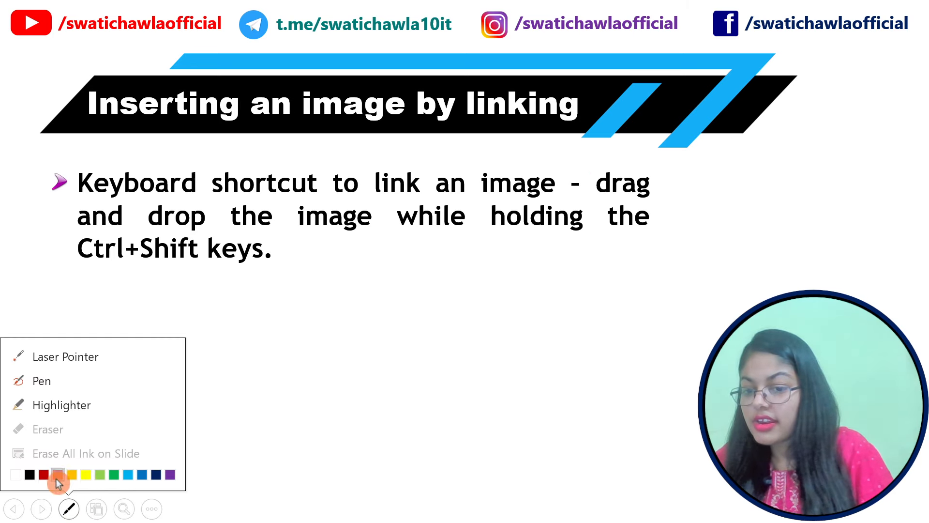
left_click(41, 476)
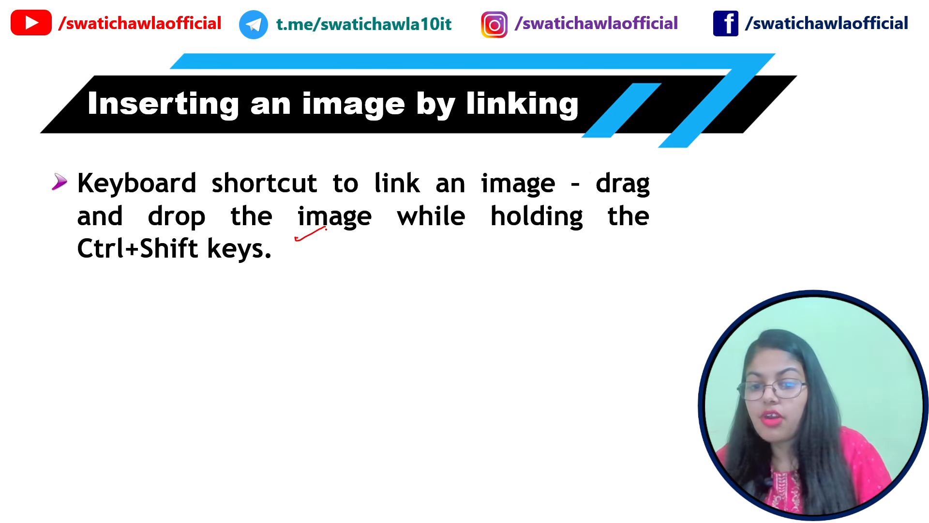
left_click_drag(449, 237, 589, 227)
left_click_drag(116, 277, 294, 262)
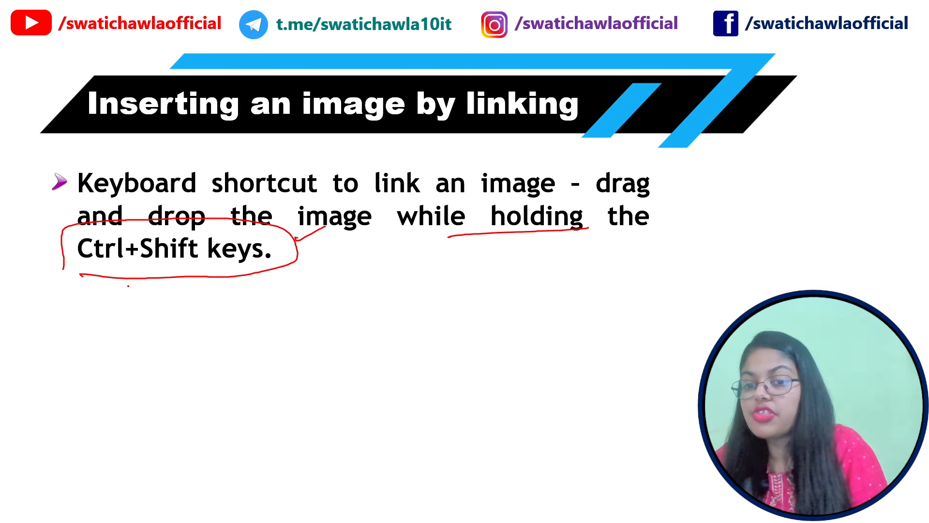
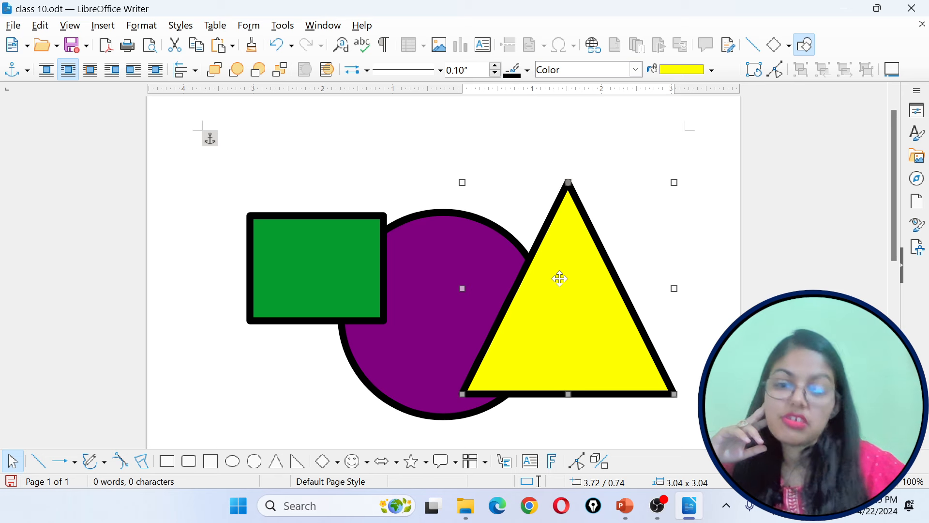
left_click(344, 276)
left_click(402, 251)
left_click(564, 243)
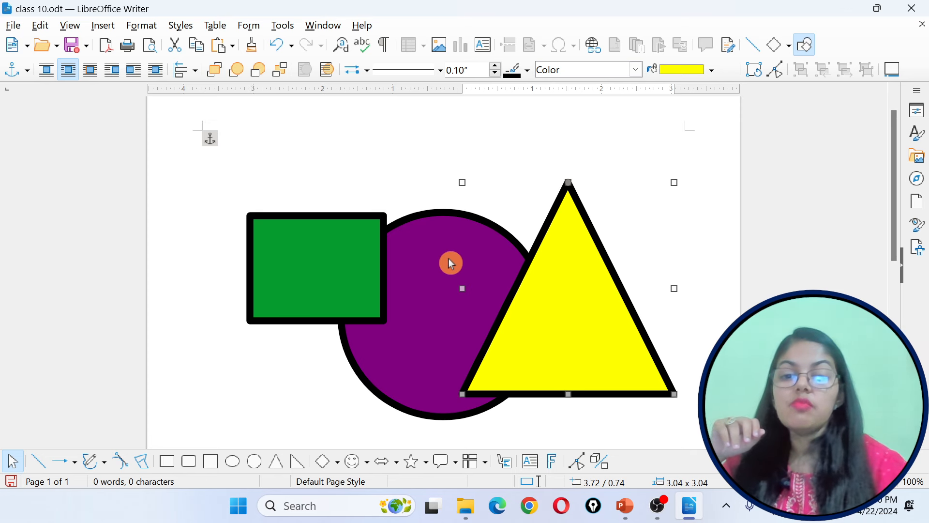
left_click(431, 247)
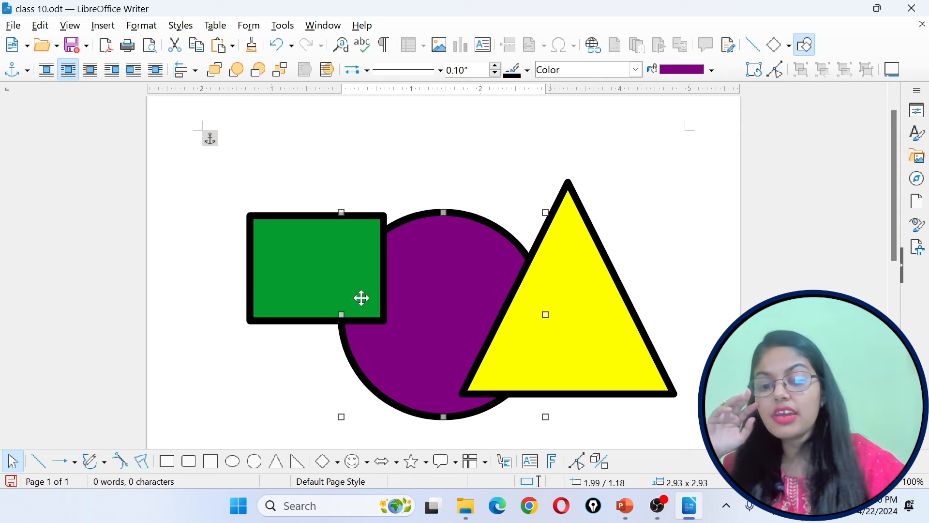
left_click(322, 461)
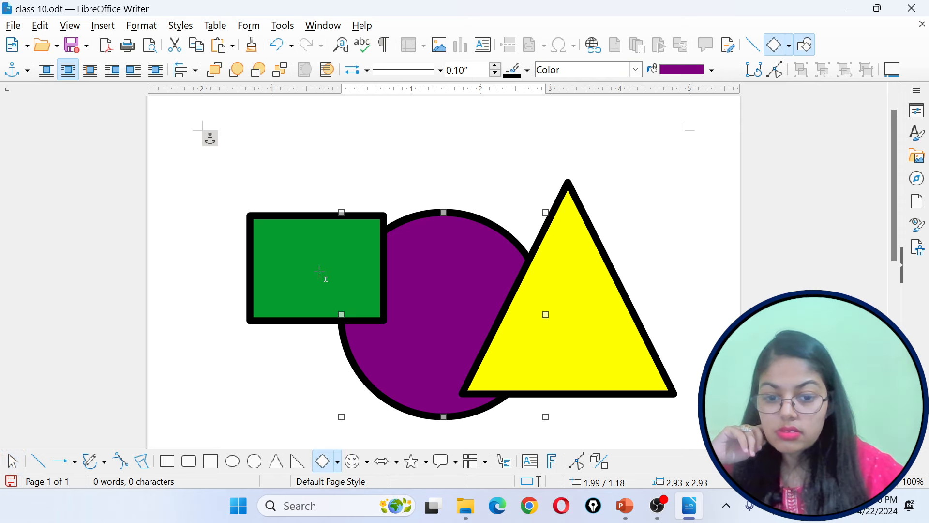
left_click(411, 462)
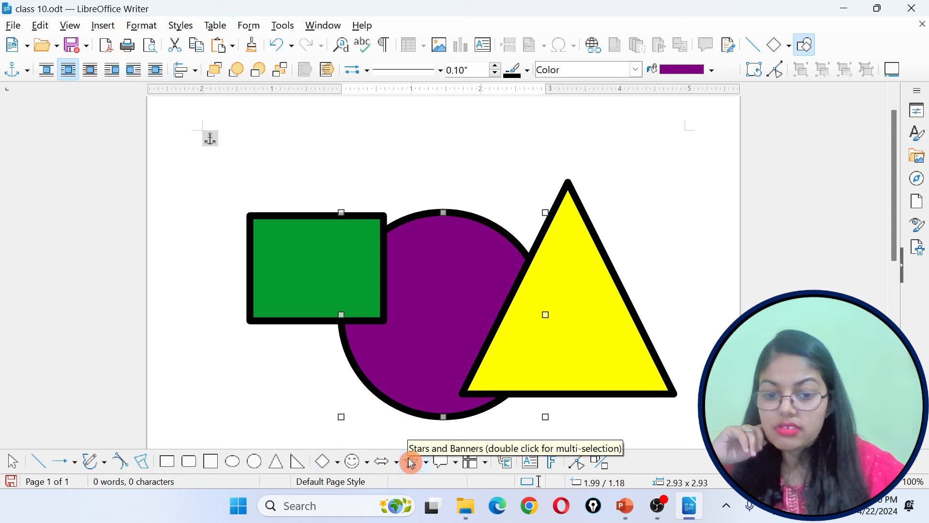
key("Escape")
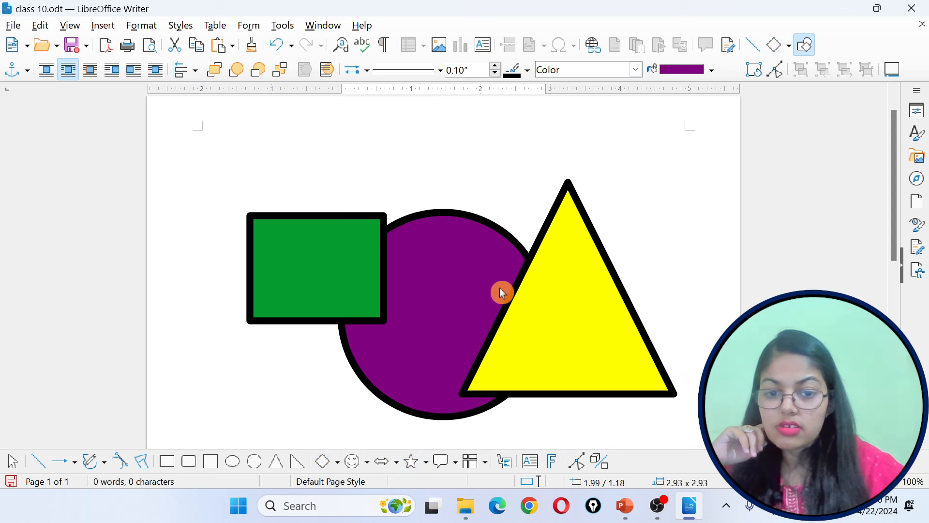
Step: Draw a five-pointed star about 3.10 × 3.06 inches overlapping the rectangle, circle and triangle
scroll(490, 398, "down", 1)
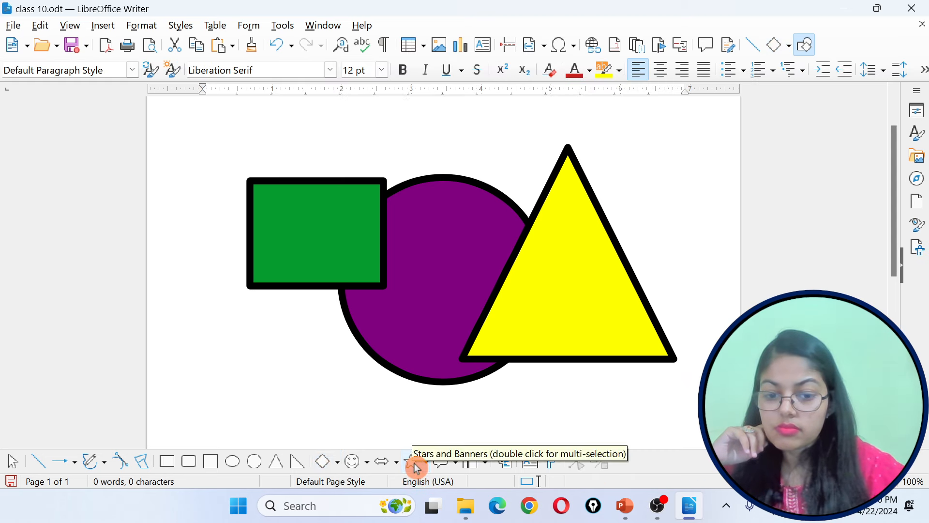
left_click(414, 462)
left_click_drag(351, 416, 457, 293)
left_click_drag(512, 259, 570, 202)
Step: Fill the star with a muted purple and make its outline black
left_click(674, 71)
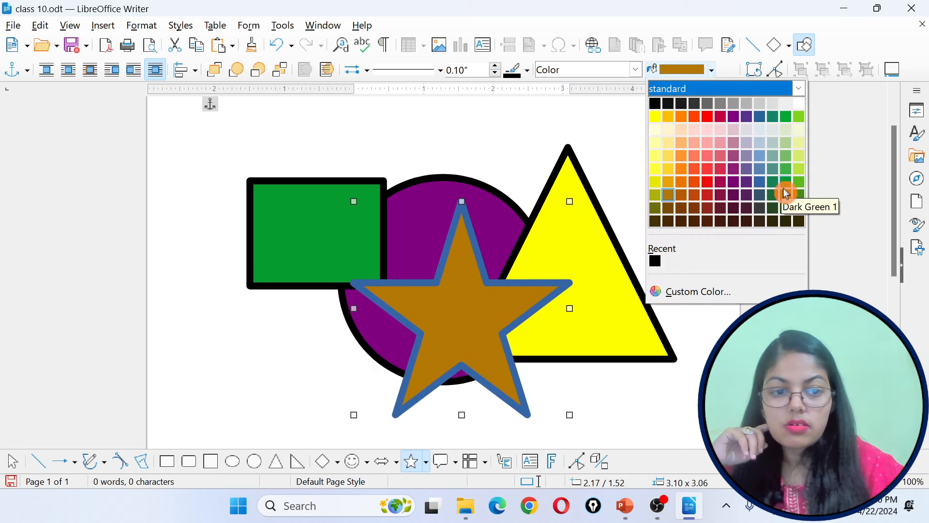
left_click(749, 168)
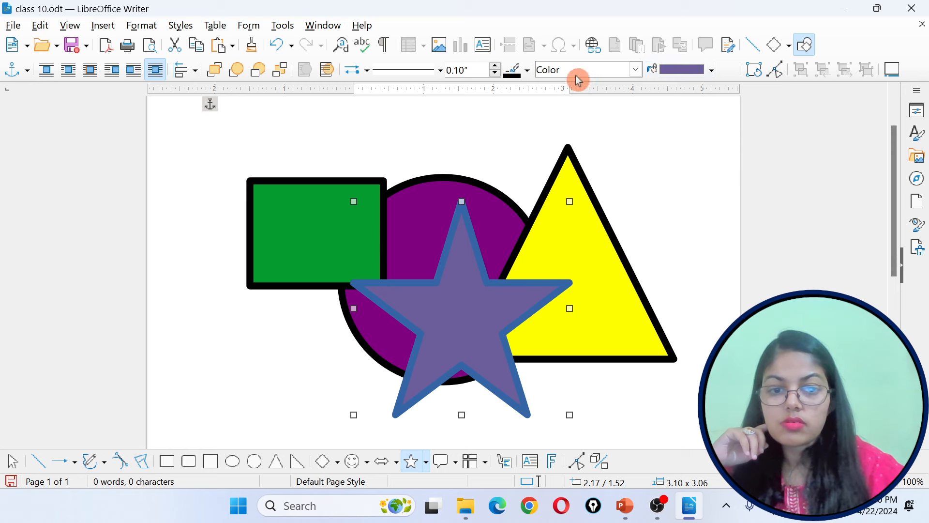
left_click(512, 70)
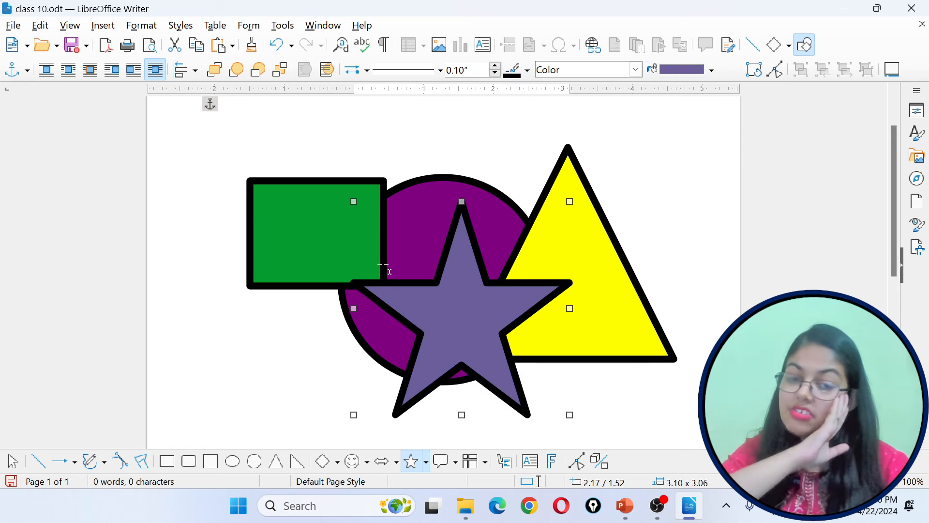
left_click(405, 178)
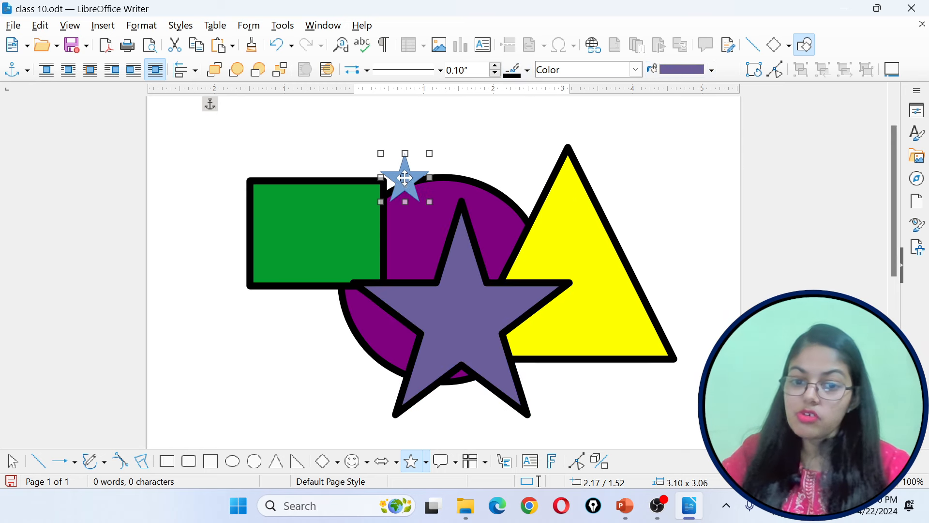
key("Delete")
left_click(450, 183)
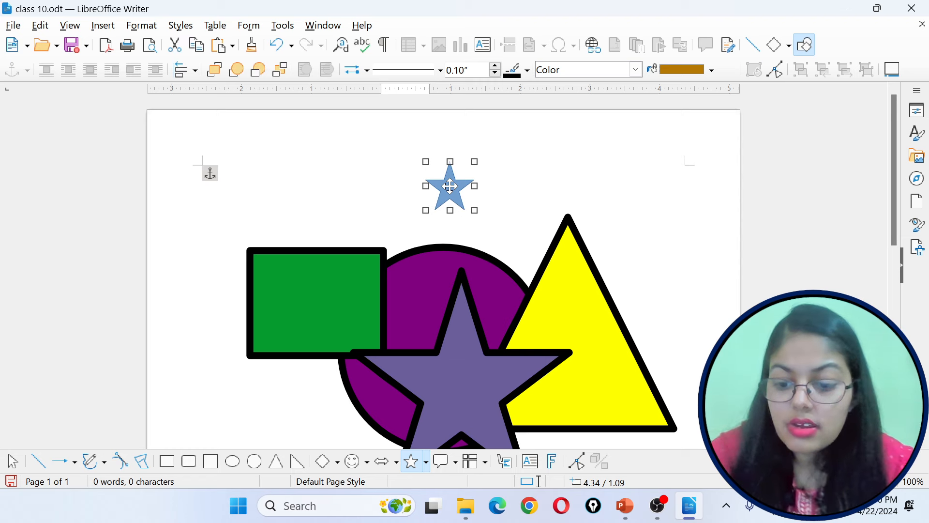
key("Delete")
Step: Bring the purple circle in front of all the other shapes, and send it back behind them
left_click(415, 261)
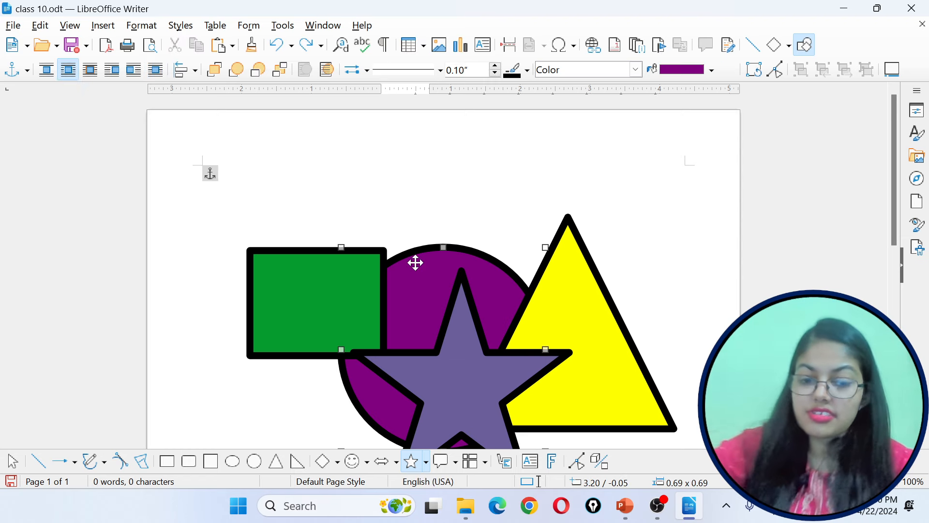
left_click(258, 49)
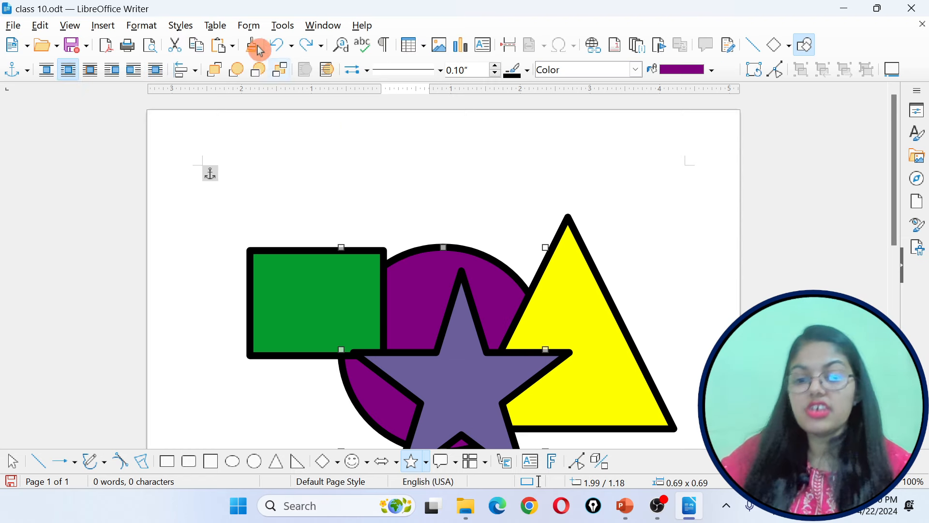
left_click(215, 72)
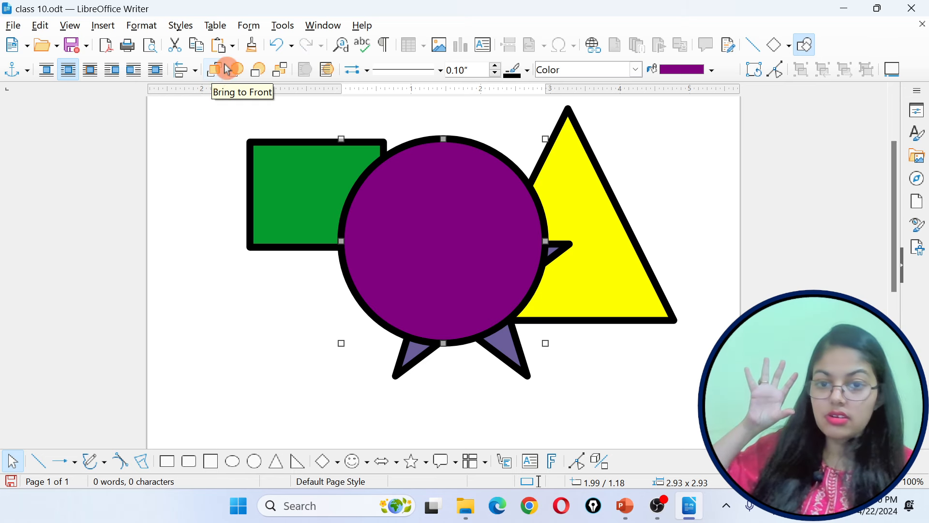
left_click(281, 72)
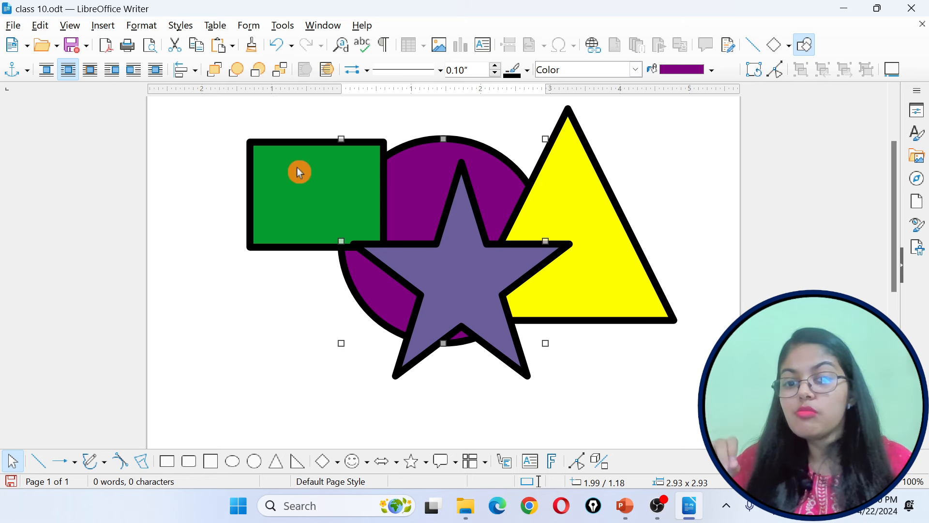
Step: Move the purple circle forward two levels and back one level, ending with it sent to the back
left_click(238, 74)
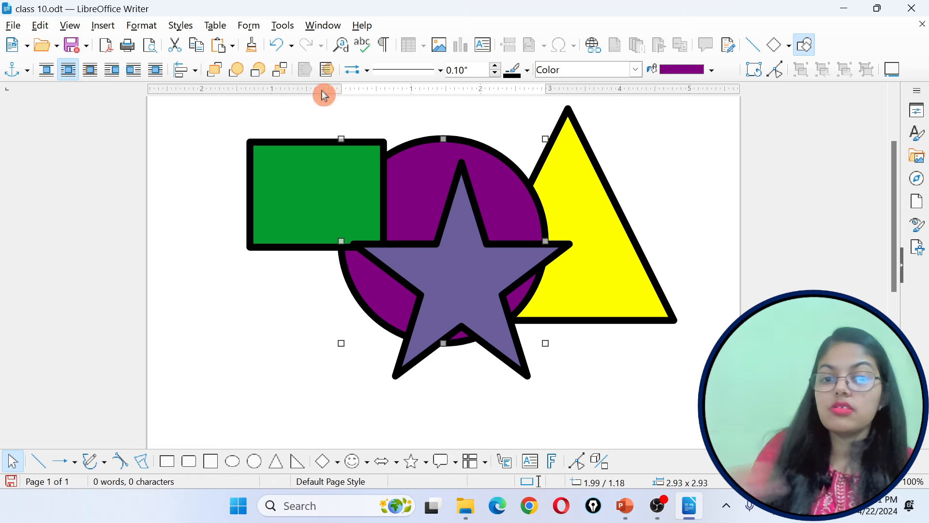
left_click(239, 72)
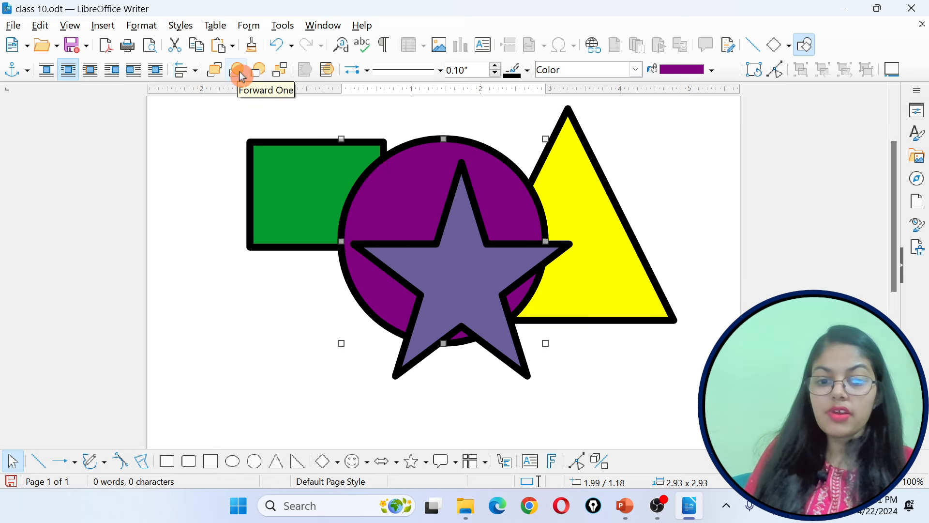
left_click(263, 73)
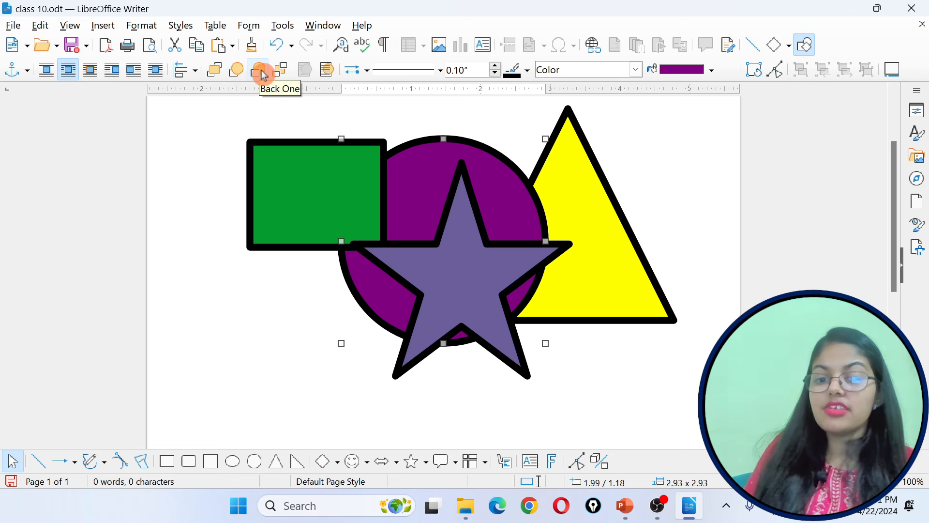
left_click(279, 74)
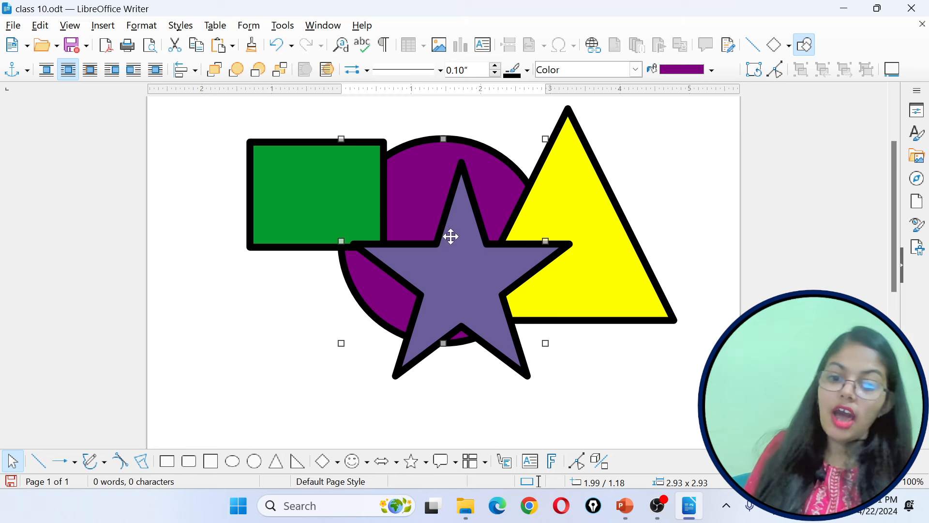
Step: Enlarge the star to about 4.32 × 3.47 inches from its lower-left corner and send it to the back
left_click(442, 259)
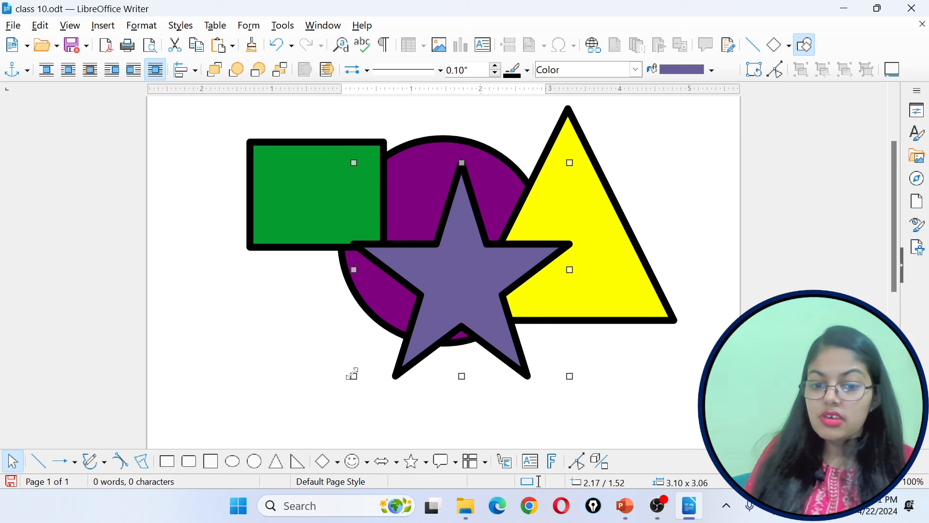
left_click_drag(353, 375, 269, 404)
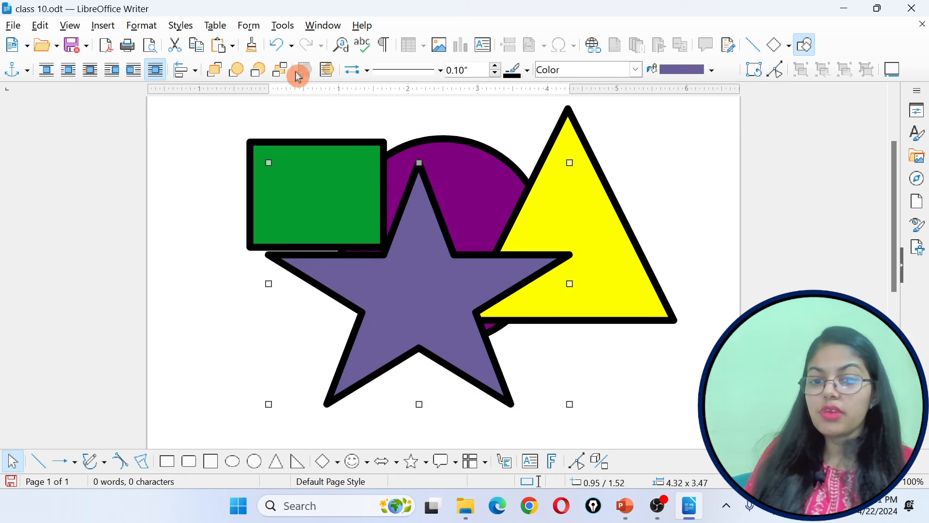
left_click(281, 73)
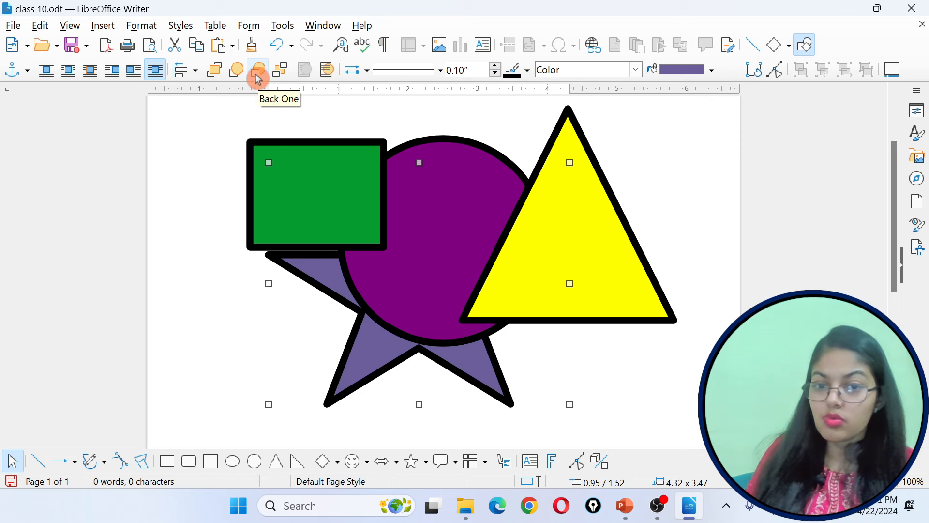
Step: Move the star forward one level at a time until it is above the triangle, and send it to the background
left_click(235, 72)
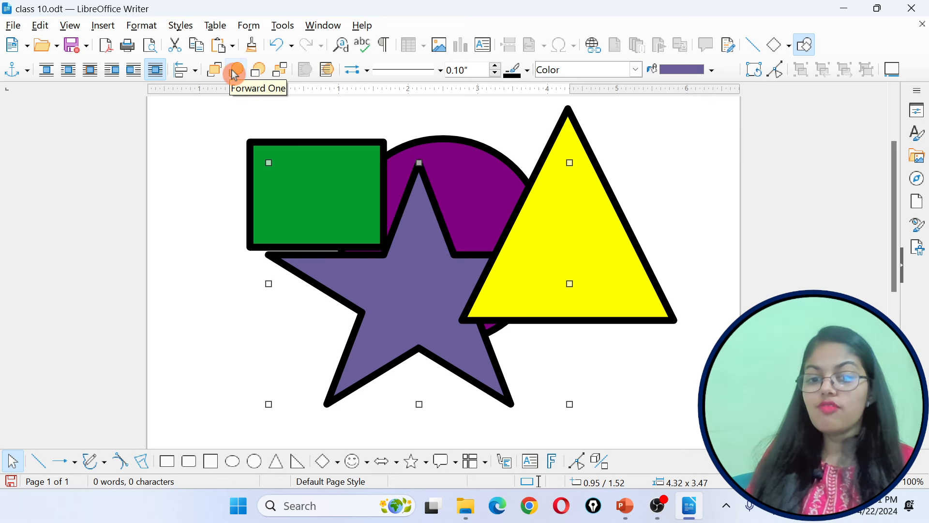
left_click(234, 72)
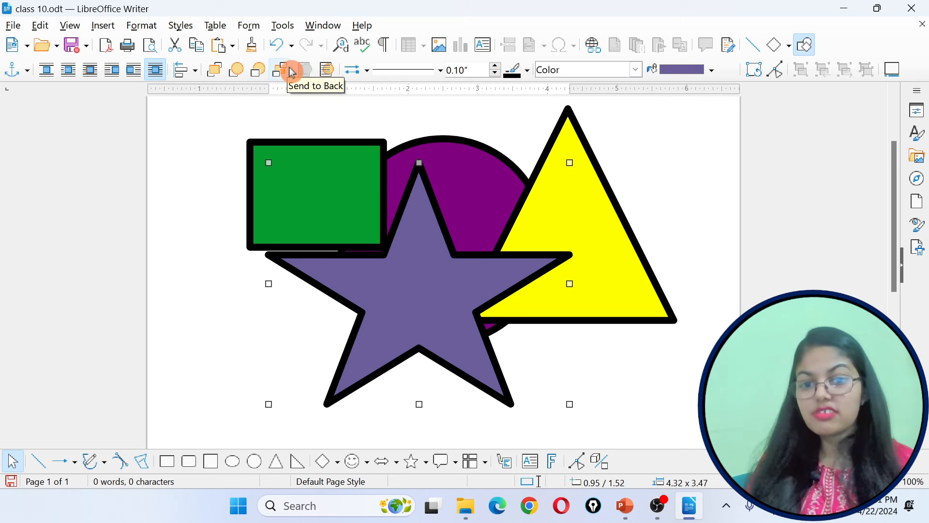
left_click(329, 75)
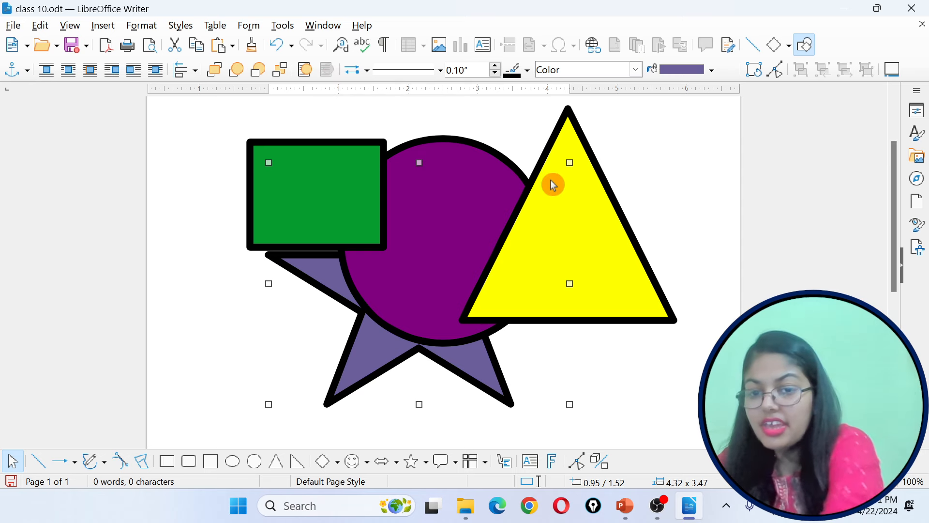
Step: Clear the drawing shapes from the page and insert the dummy text with the dt AutoText shortcut
key("Delete")
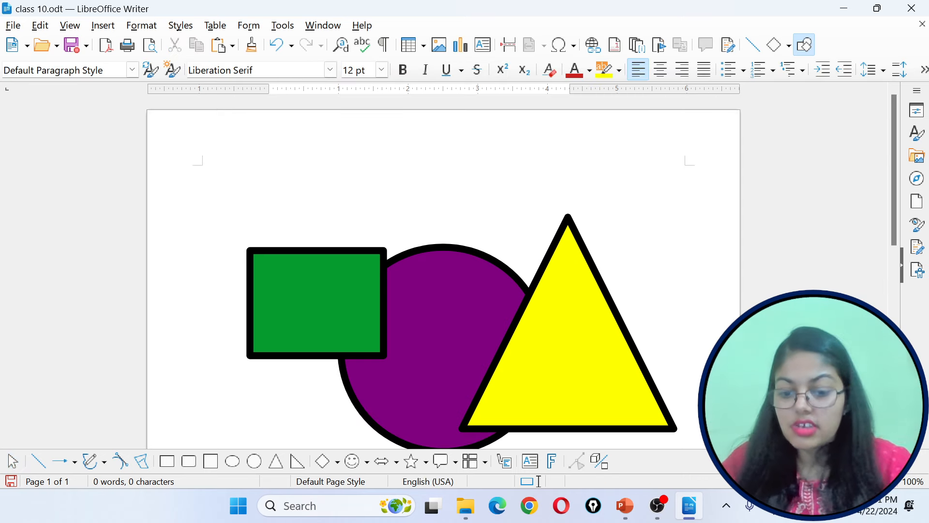
type("dt")
key("F3")
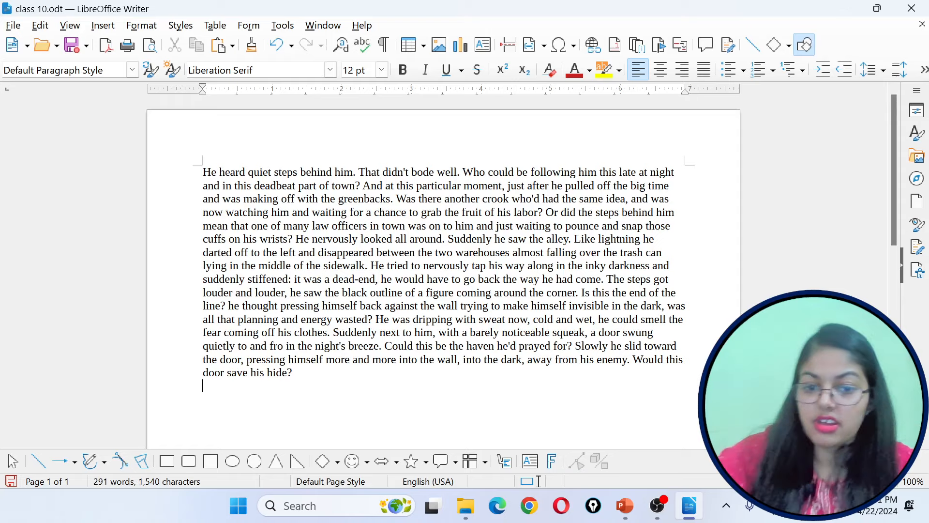
scroll(443, 242, "down", 10)
scroll(444, 242, "up", 10)
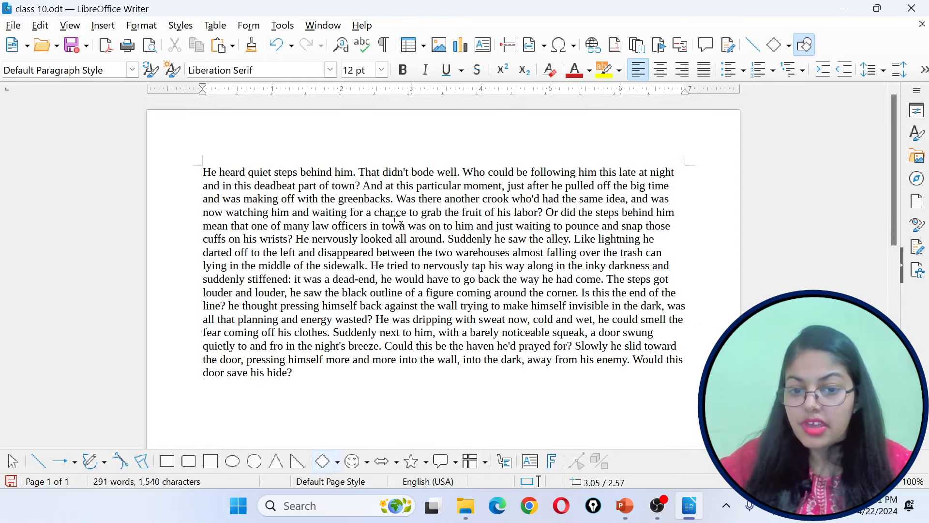
Step: Draw a diamond over the middle of the dummy text and enlarge it to about 4.08 × 4.14 inches
left_click(322, 461)
left_click_drag(387, 193, 556, 376)
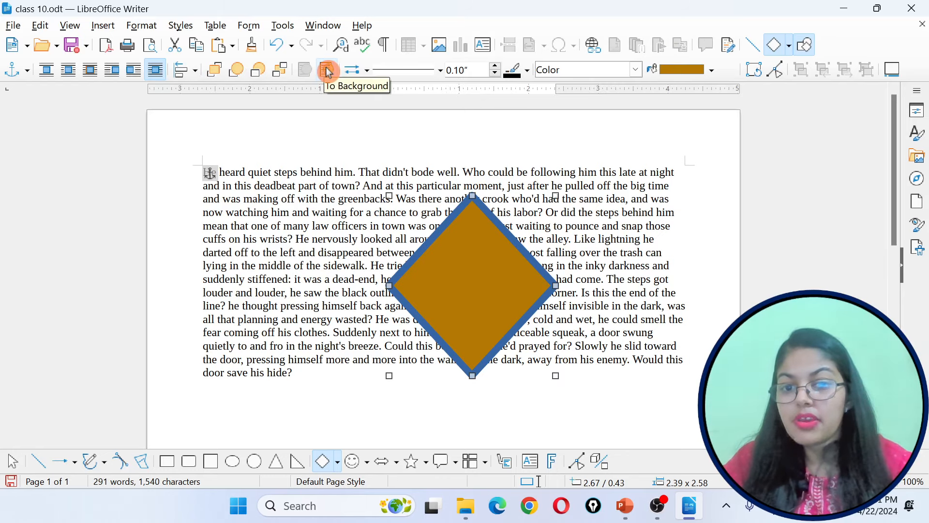
left_click(389, 379)
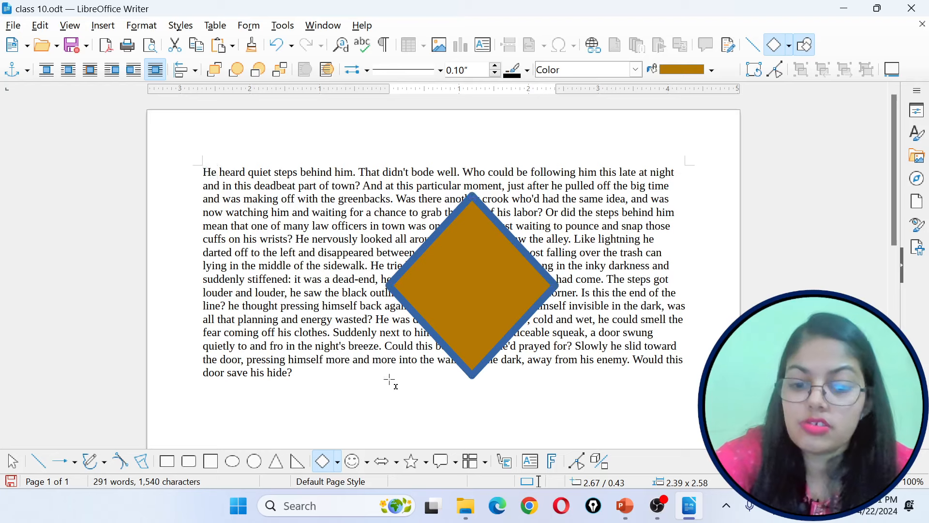
left_click(501, 332)
left_click_drag(387, 377, 325, 443)
scroll(382, 373, "down", 1)
left_click_drag(556, 408, 609, 445)
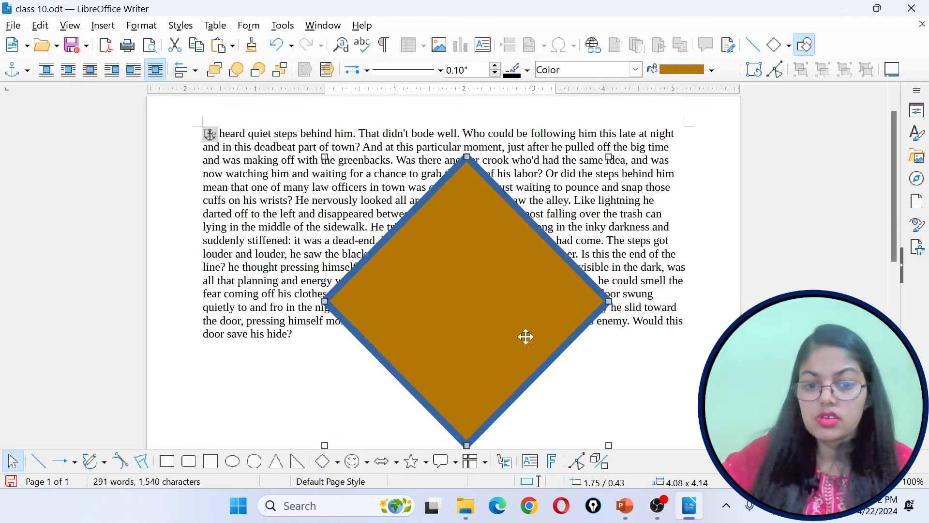
Step: Send the diamond to the background behind the text, and bring it back to the foreground
left_click(328, 70)
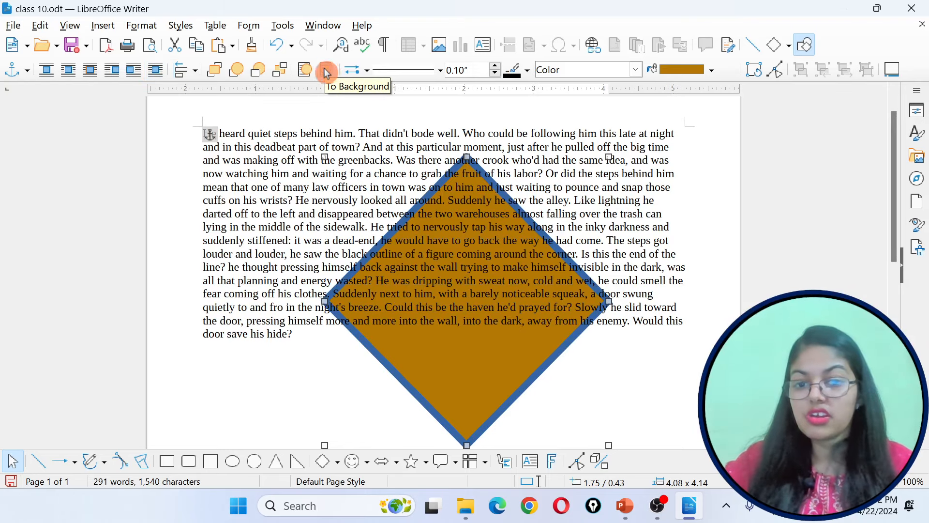
left_click(306, 71)
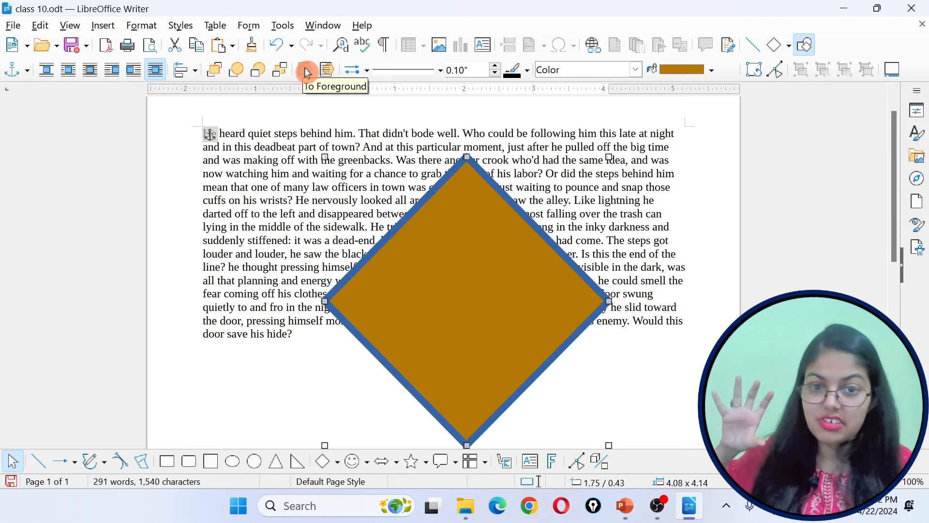
Step: Switch to the Digital Documentation presentation in PowerPoint and start the slide show from the Anchoring slide that shows the anchor options
left_click(625, 506)
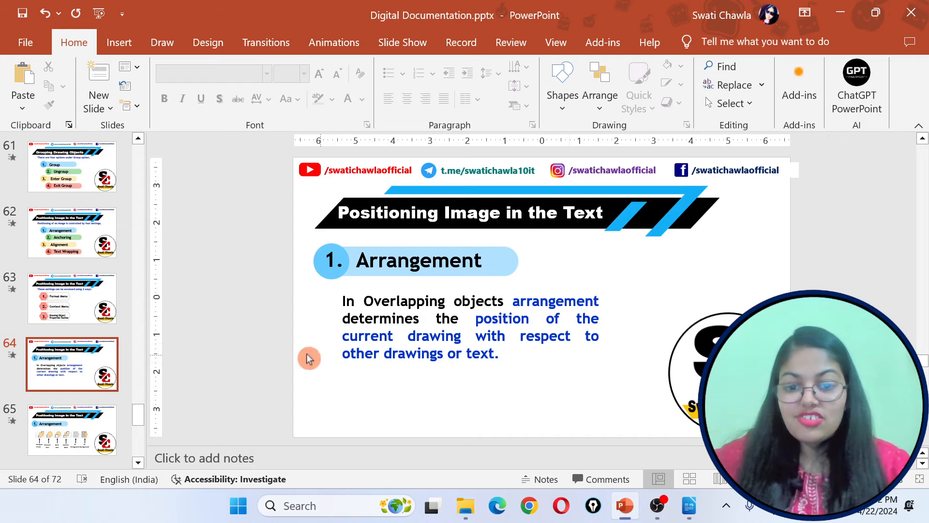
scroll(223, 334, "down", 2)
scroll(222, 335, "down", 2)
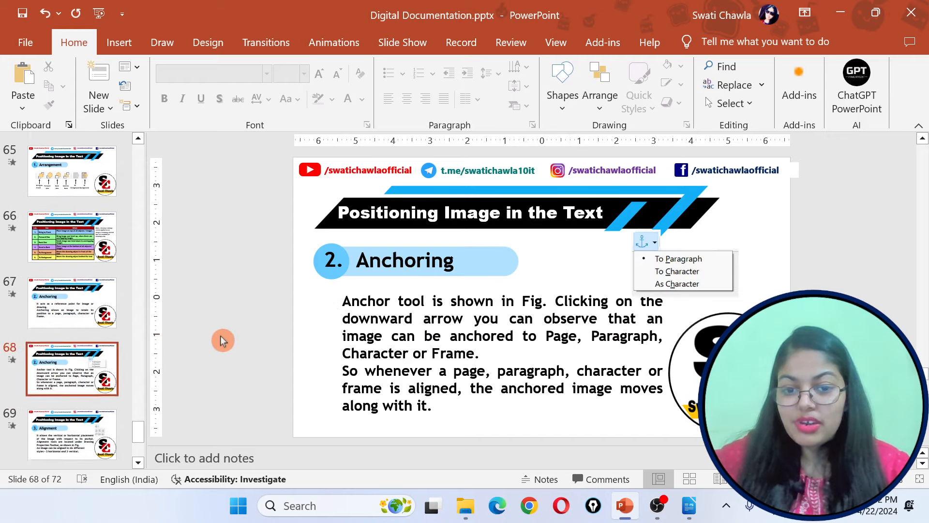
left_click(688, 505)
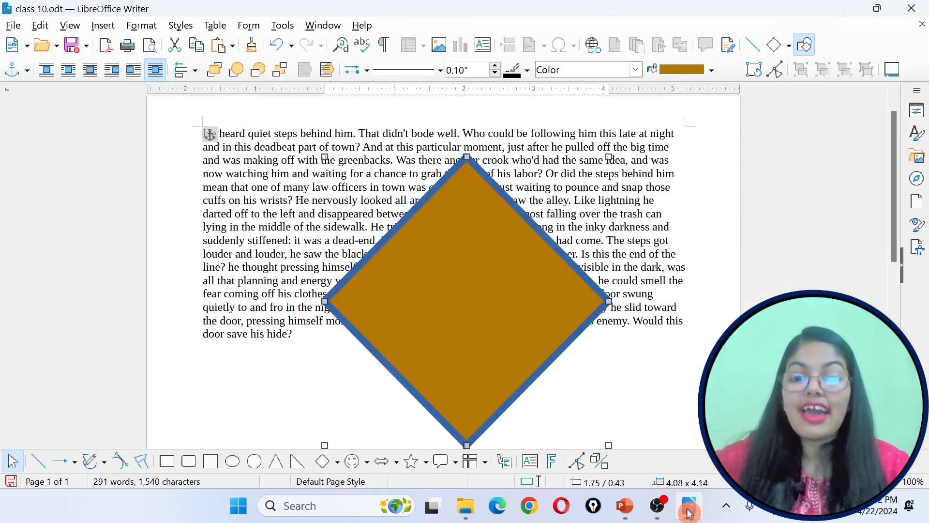
key("alt+Tab")
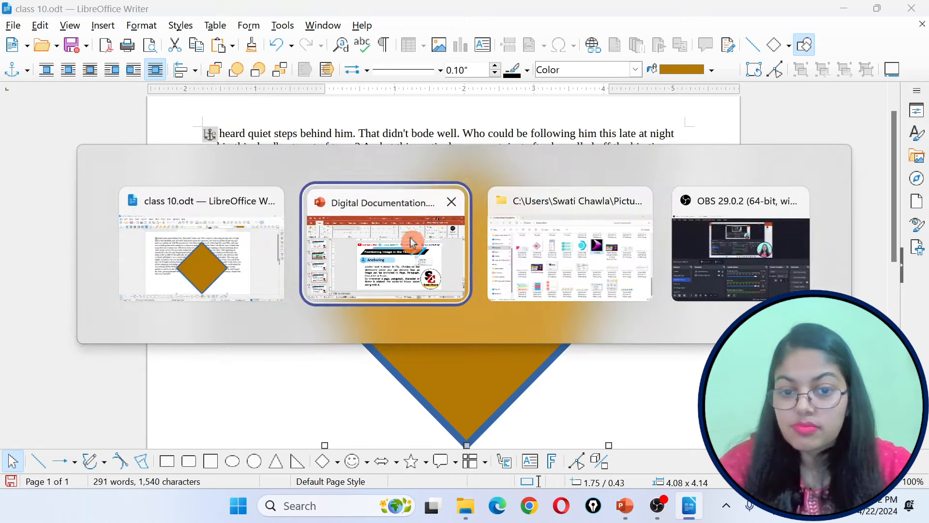
left_click(453, 280)
key("shift+F5")
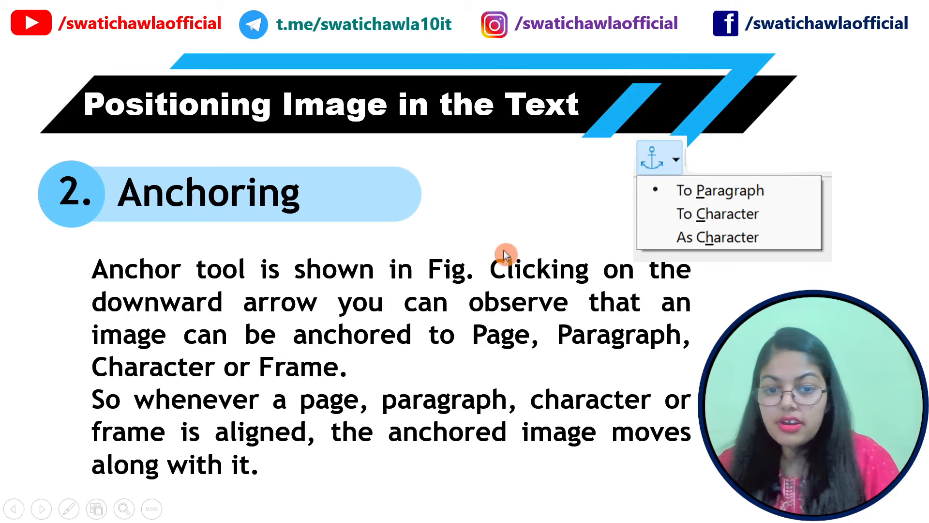
Step: Use the slide show pen on the Anchoring slide to underline the anchor tool's arrow and bracket its three options
left_click(628, 173)
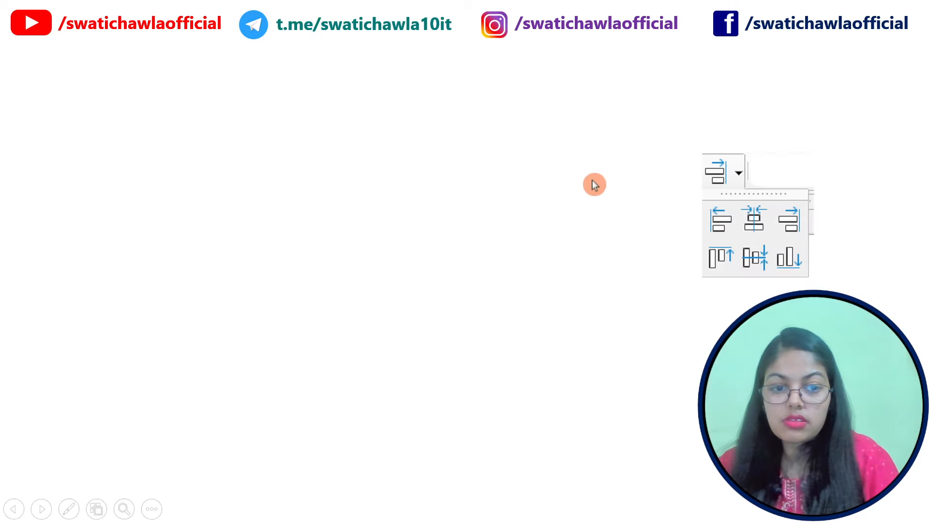
left_click(69, 508)
left_click(67, 476)
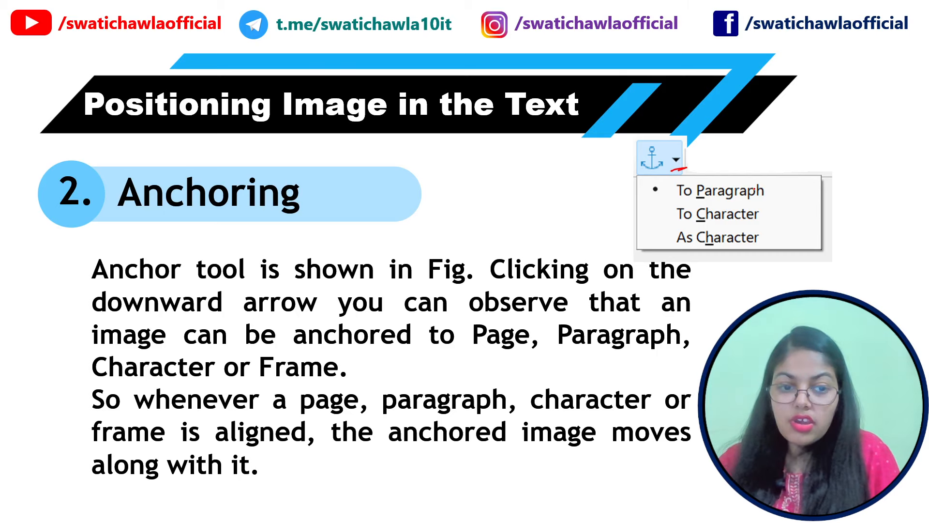
left_click_drag(786, 176, 765, 262)
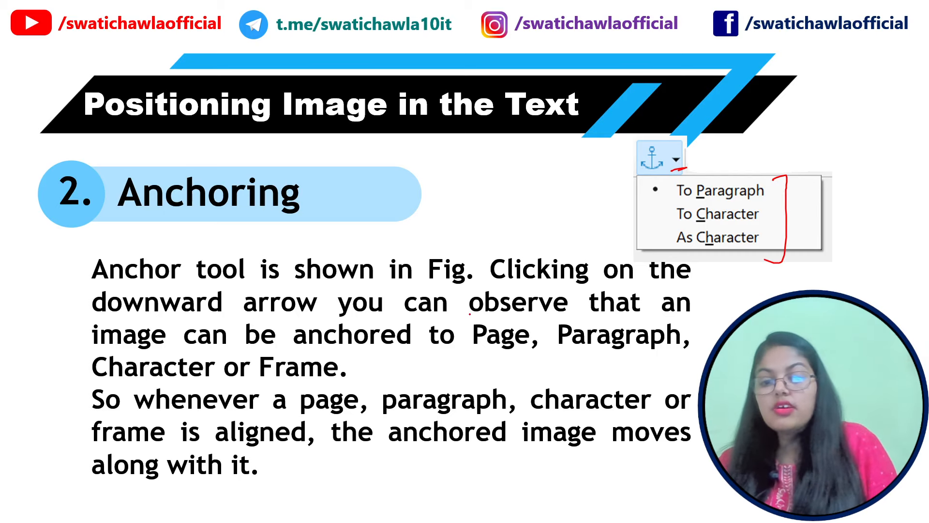
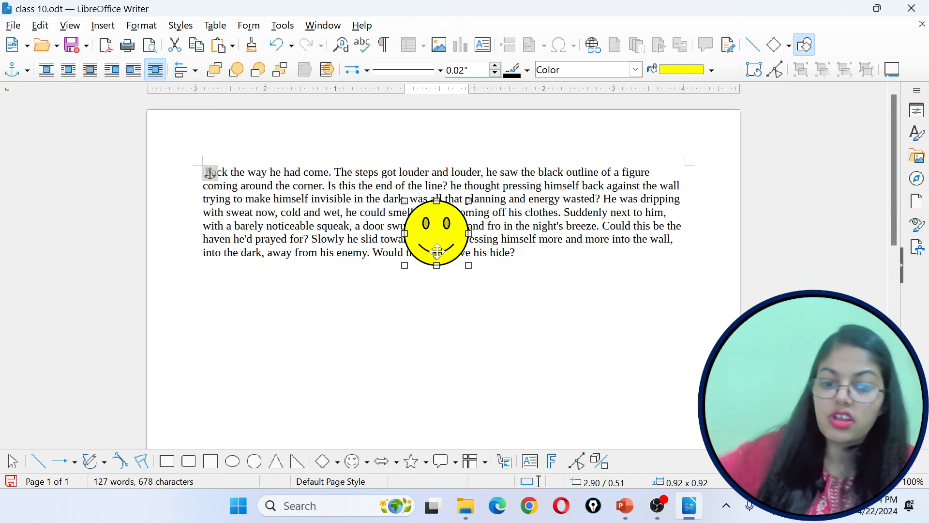
Step: Move the yellow smiley into the blank area below the text and set its anchor to To Paragraph
left_click_drag(427, 221, 430, 349)
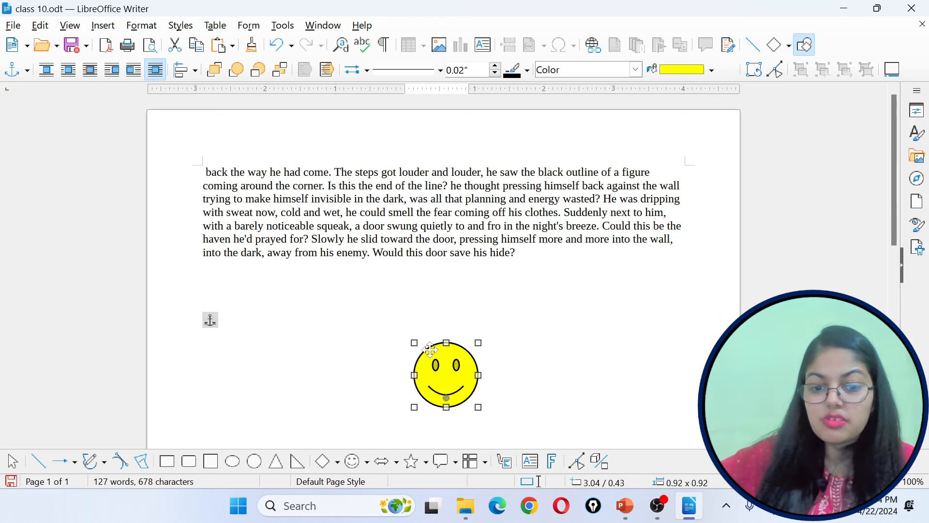
left_click(26, 72)
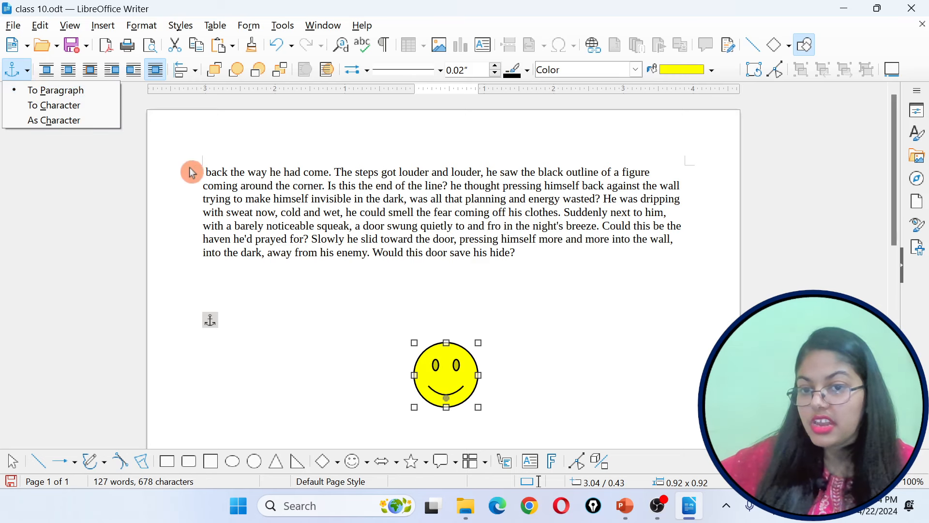
left_click(240, 180)
left_click(228, 174)
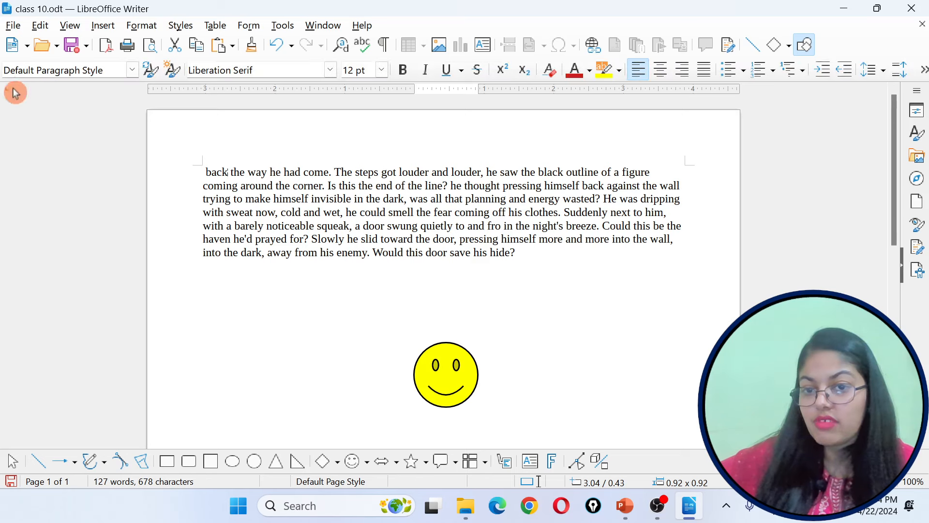
left_click(446, 383)
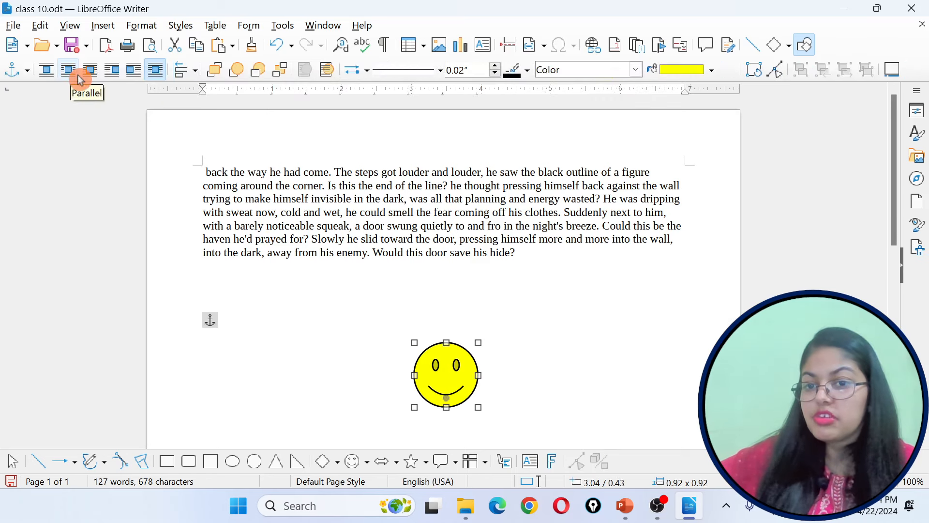
left_click(26, 72)
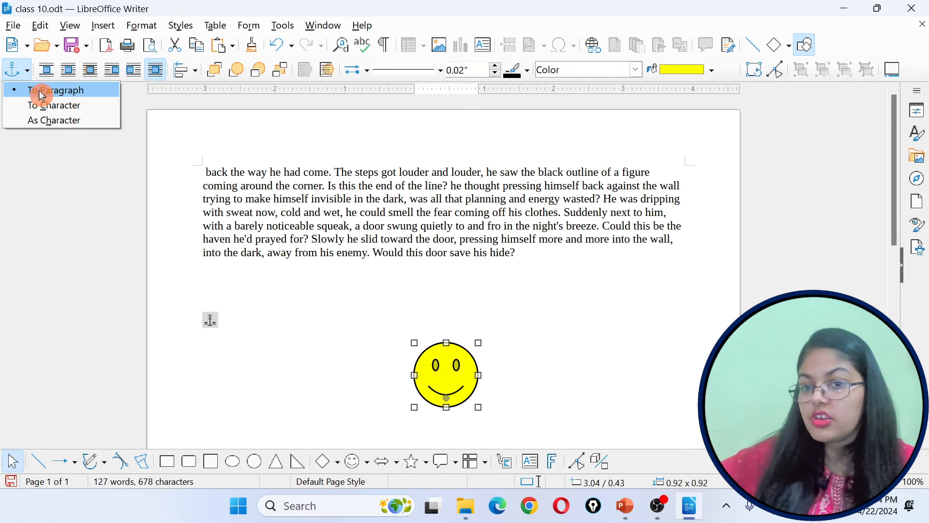
left_click(41, 92)
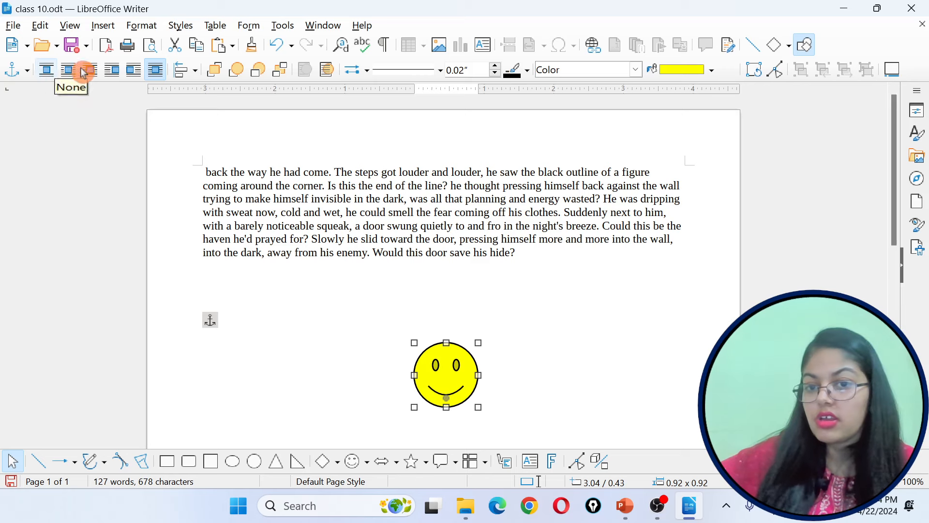
Step: Align the smiley horizontally to the left, to the centre and finally to the right
left_click(191, 71)
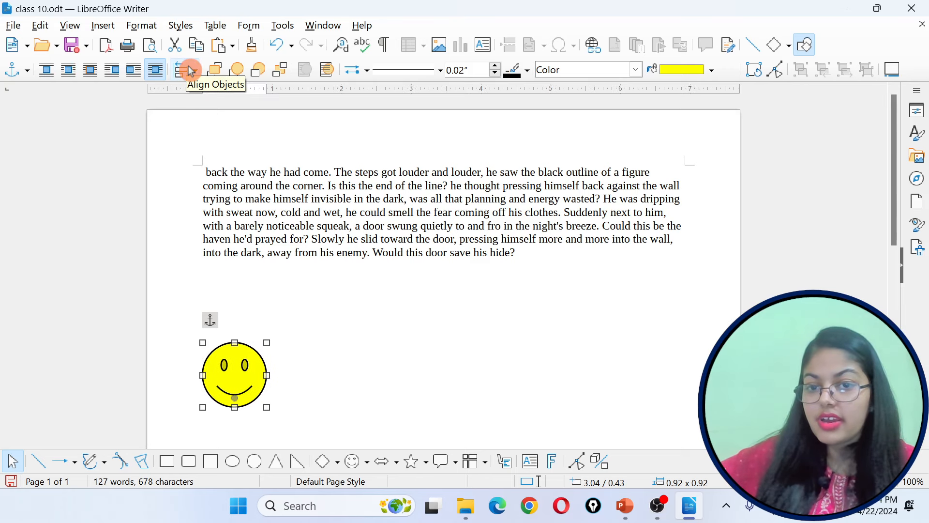
left_click(196, 71)
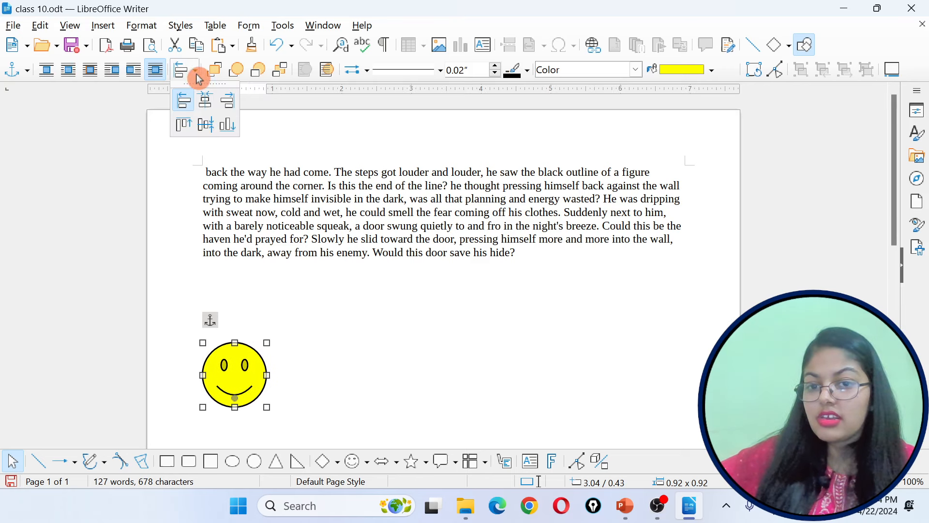
left_click(205, 103)
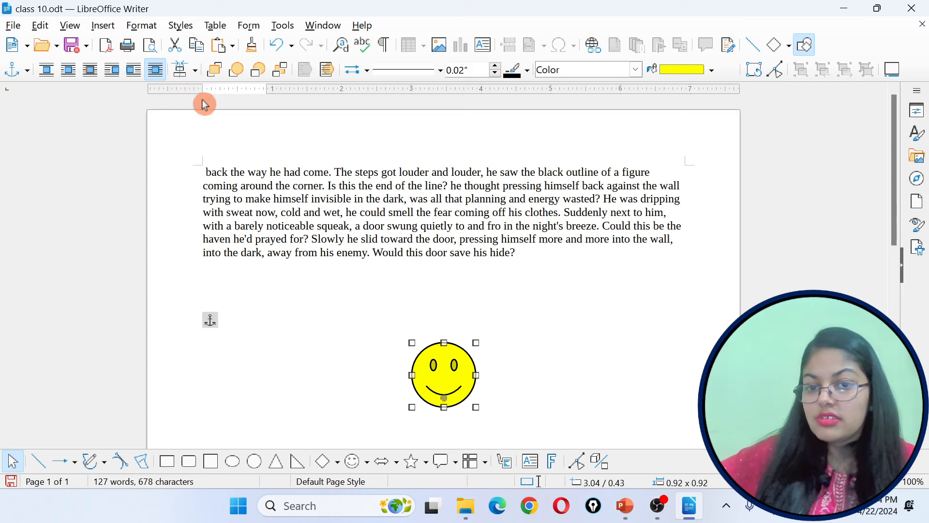
left_click(196, 73)
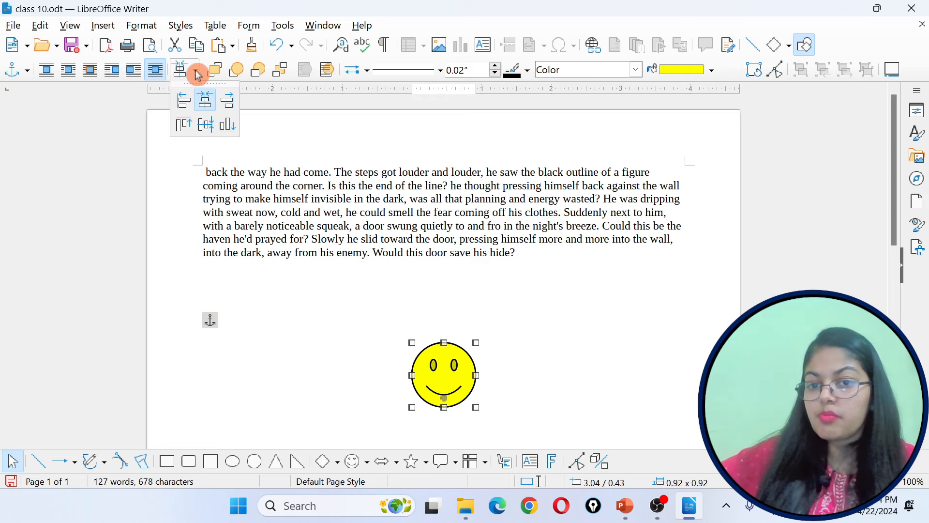
left_click(227, 100)
Step: Align the smiley vertically to the top, to the centre and finally to the bottom
left_click(196, 74)
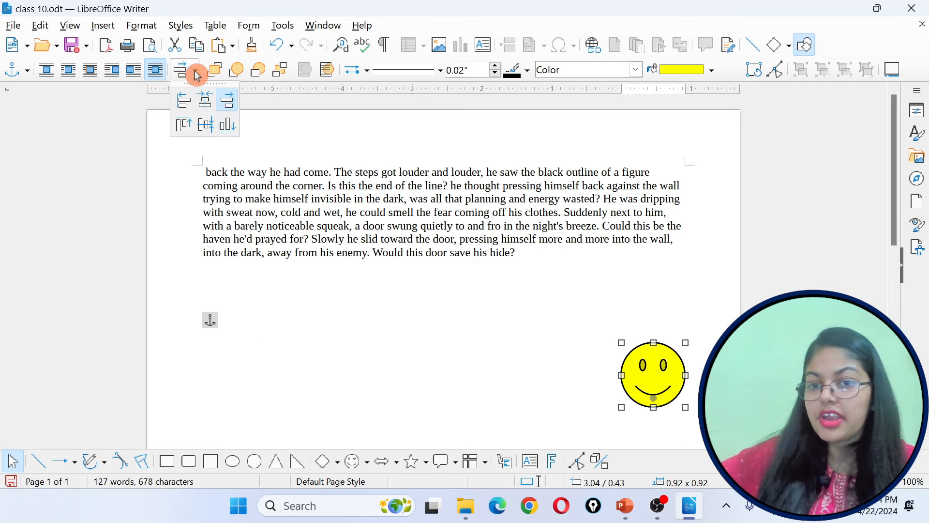
left_click(188, 122)
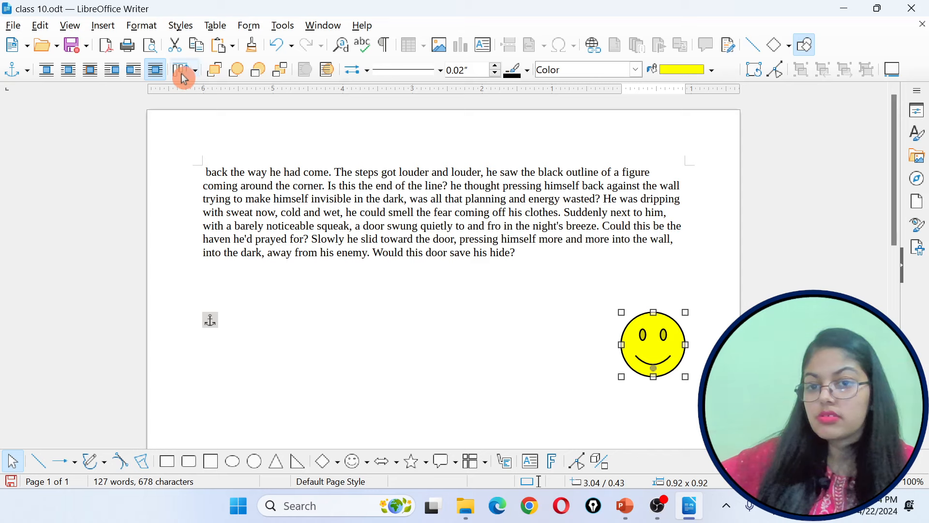
left_click(194, 72)
left_click(203, 126)
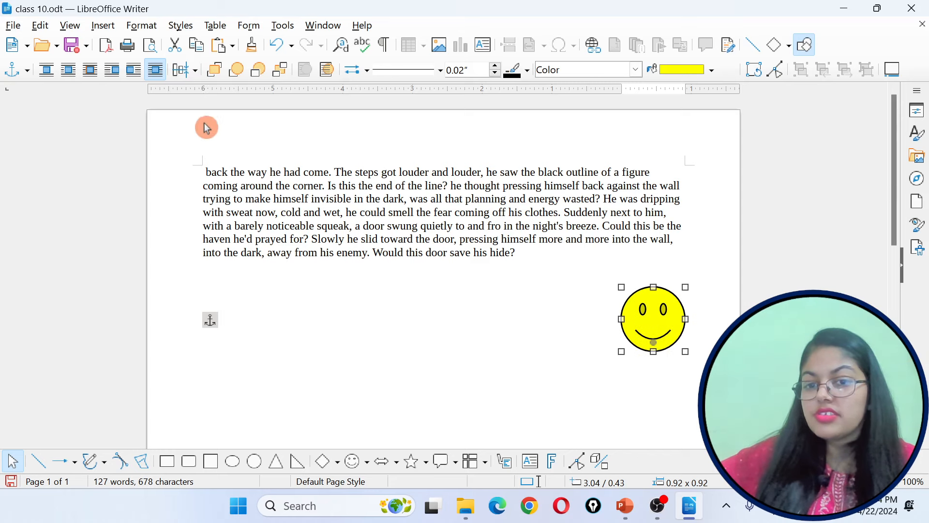
left_click(195, 69)
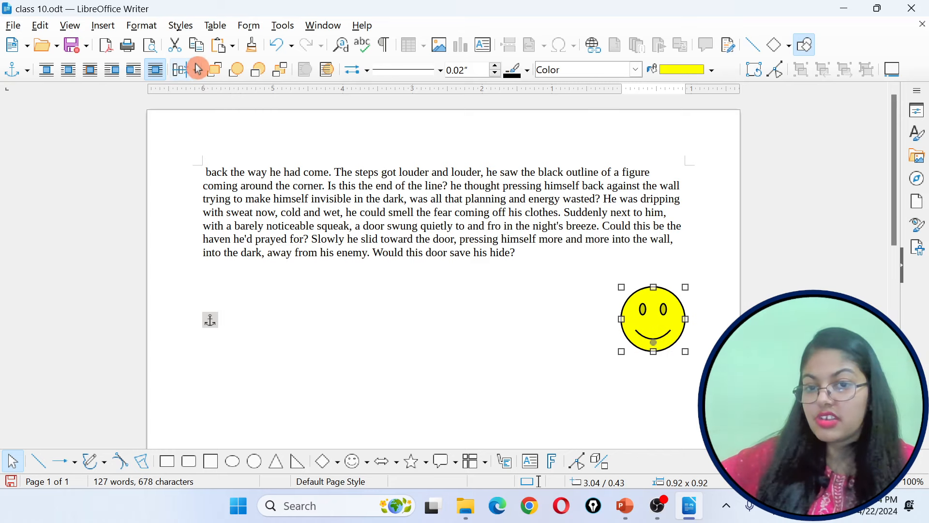
left_click(225, 125)
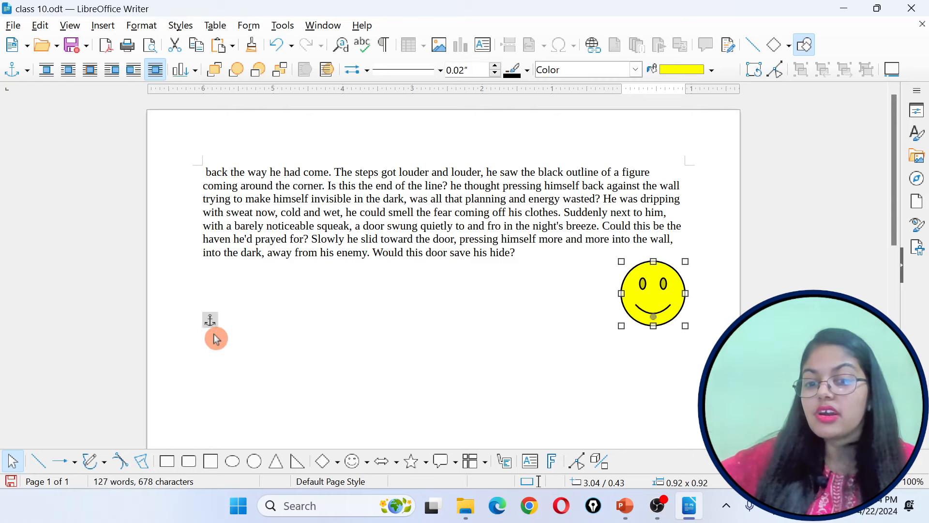
Step: Change the smiley's anchor to To Character and reselect the smiley
left_click(21, 70)
left_click(35, 105)
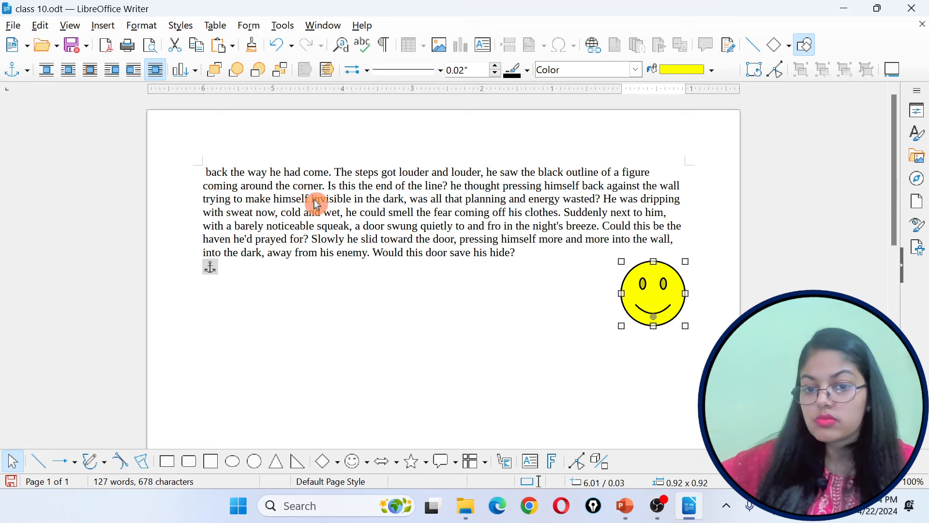
left_click(346, 220)
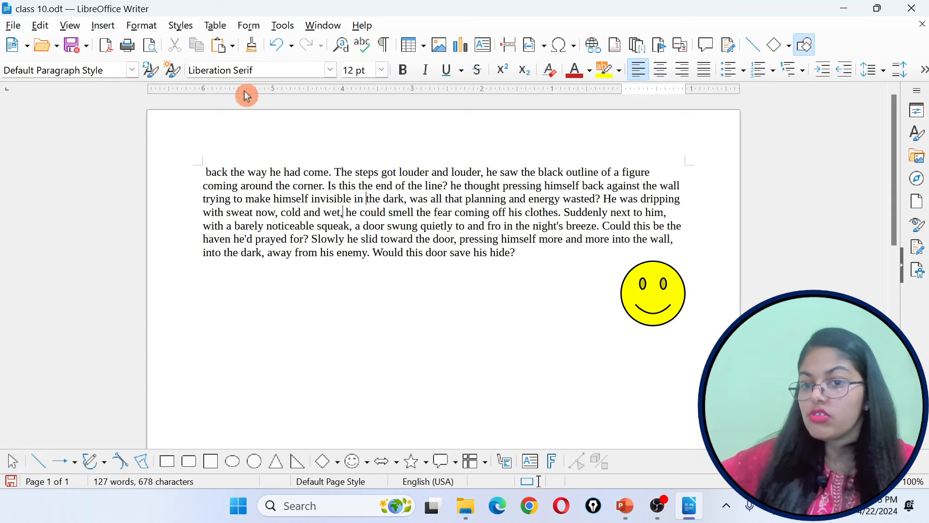
left_click(655, 275)
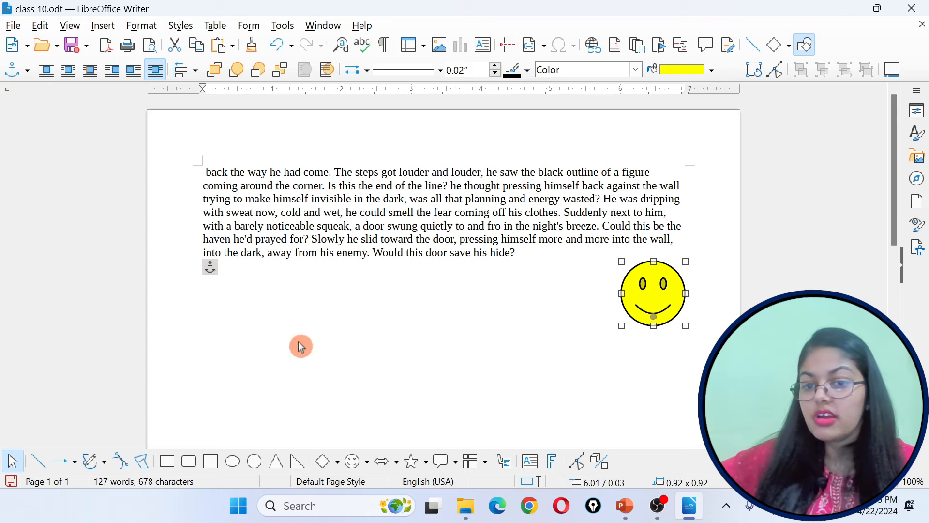
Step: Move the smiley's anchor into the fourth line of the paragraph, and align the smiley to the centre, left and finally right
left_click_drag(217, 262, 411, 212)
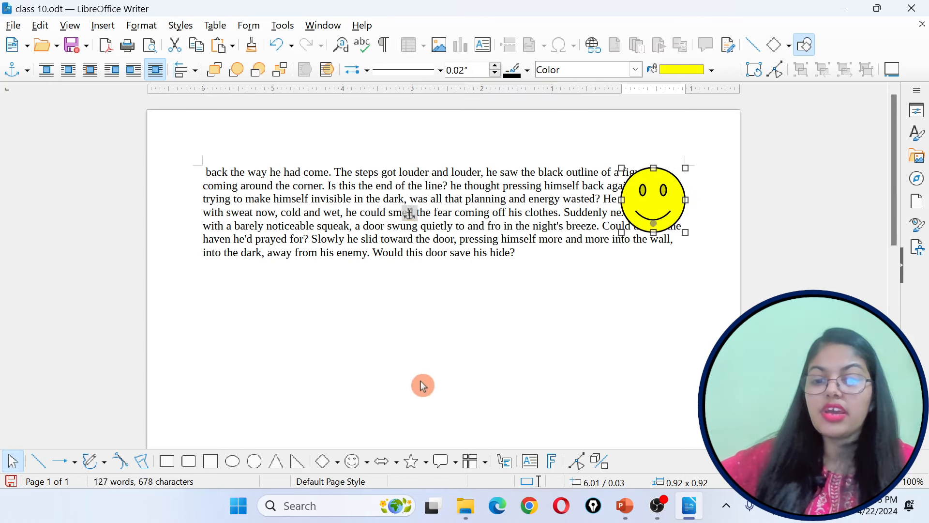
left_click(195, 73)
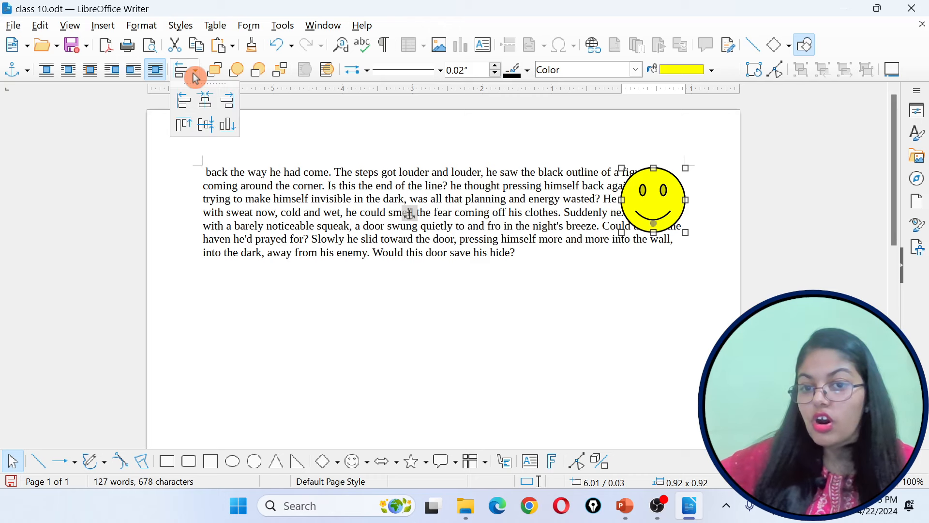
left_click(204, 101)
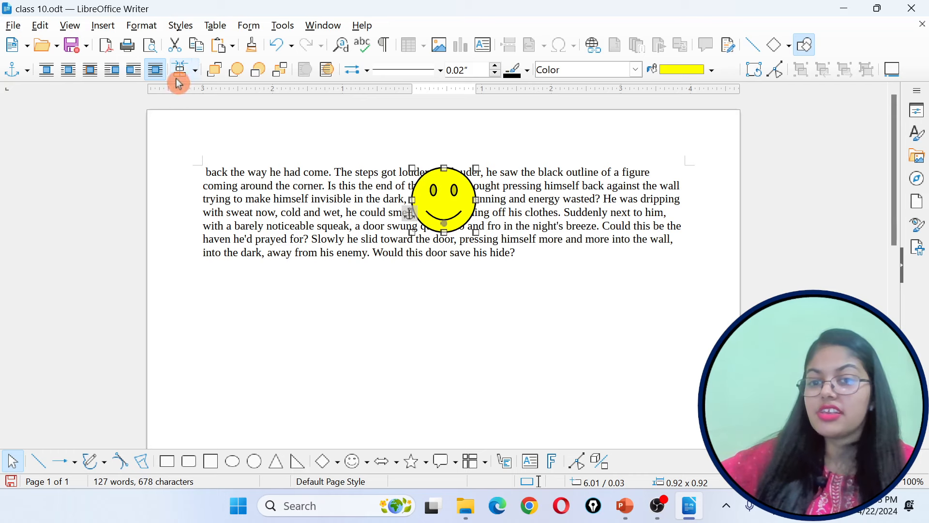
left_click(196, 71)
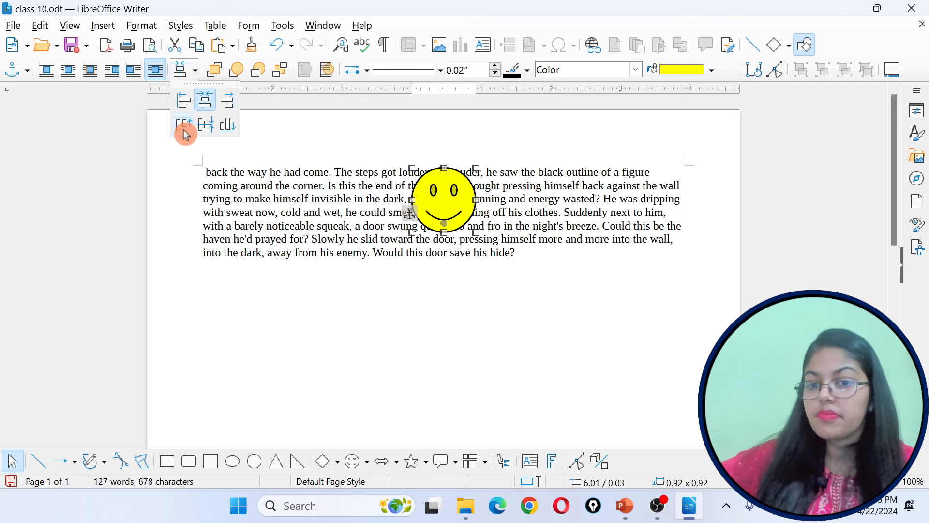
left_click(183, 103)
left_click(196, 71)
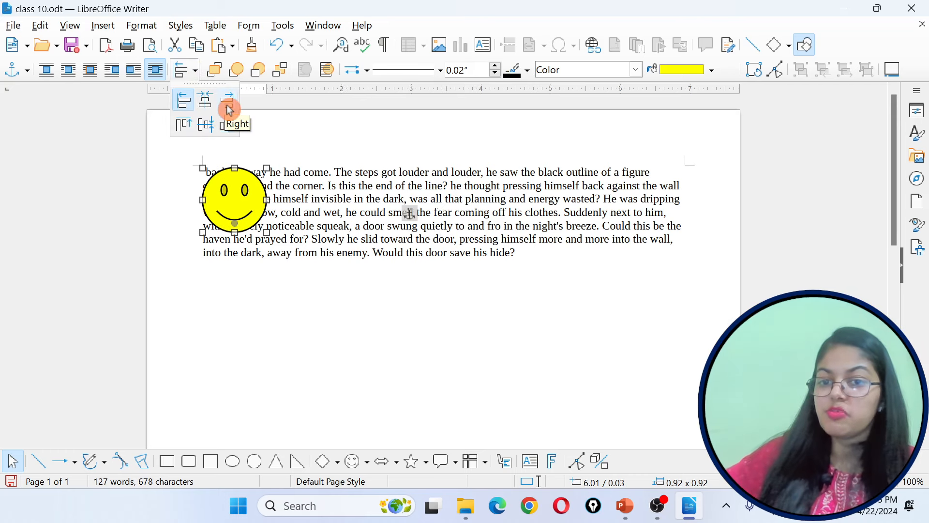
left_click(228, 106)
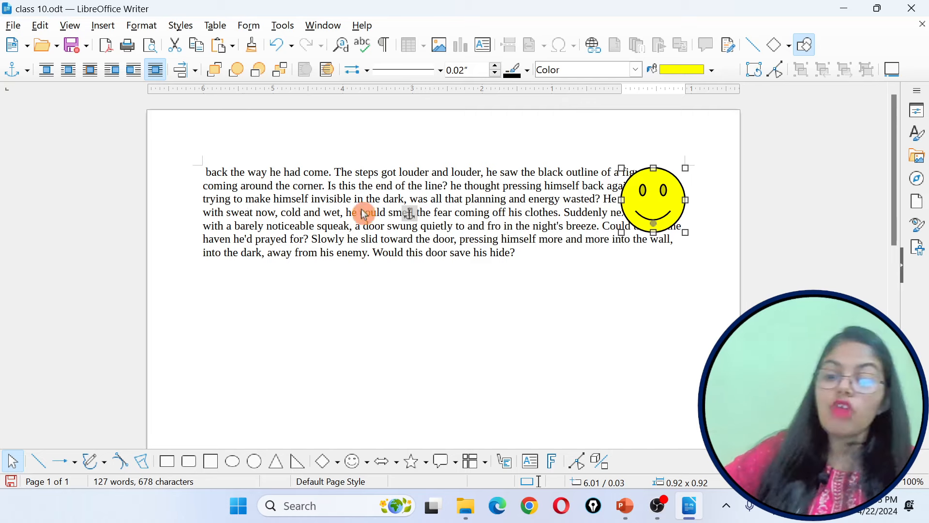
Step: Switch to the PowerPoint presentation, review the Text Wrapping slides through the table of wrapping effects, and return to Writer
left_click(623, 509)
key("shift+F5")
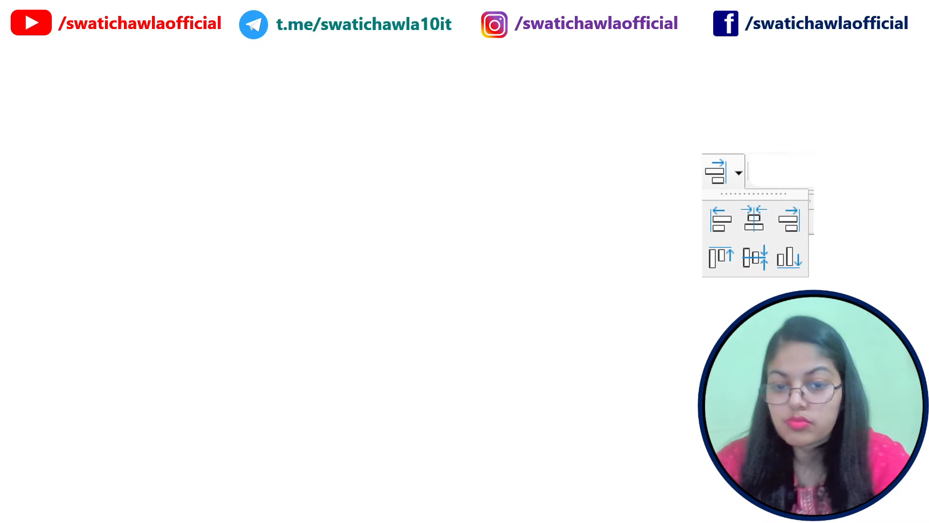
key("Right")
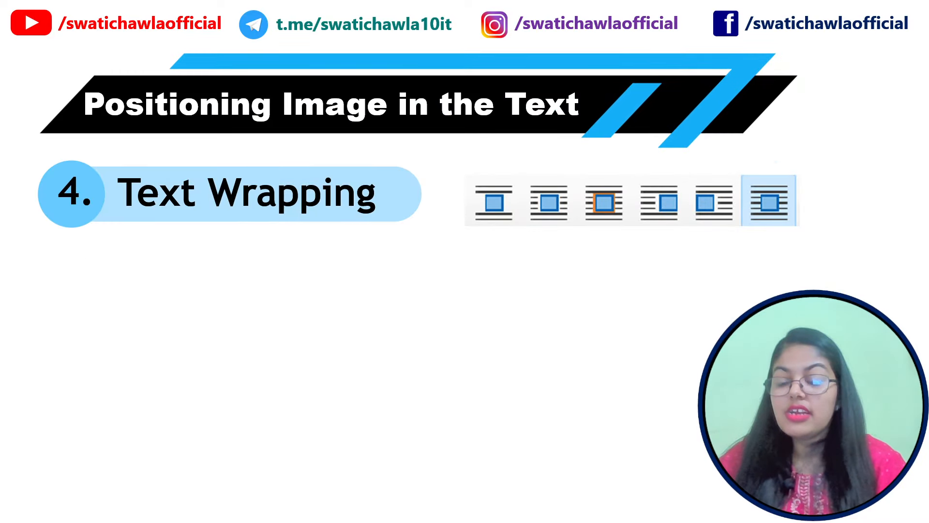
key("Right")
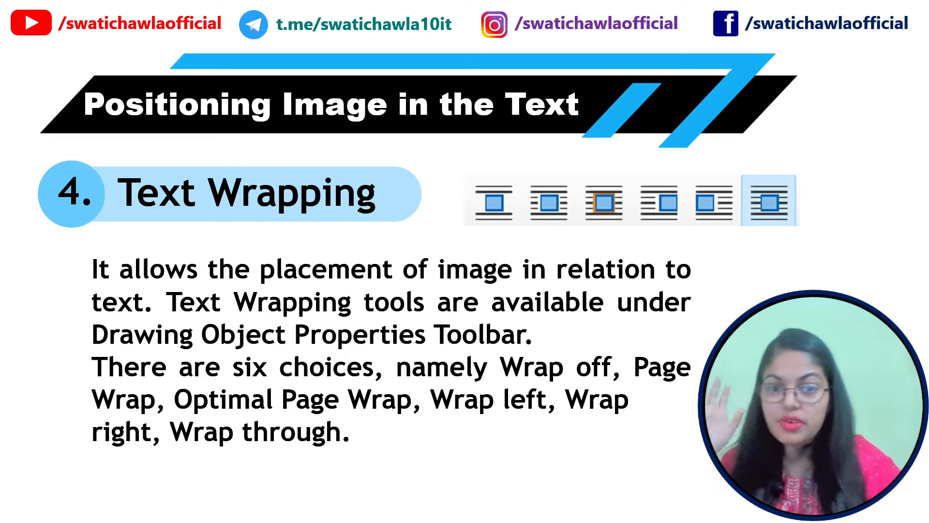
key("Right")
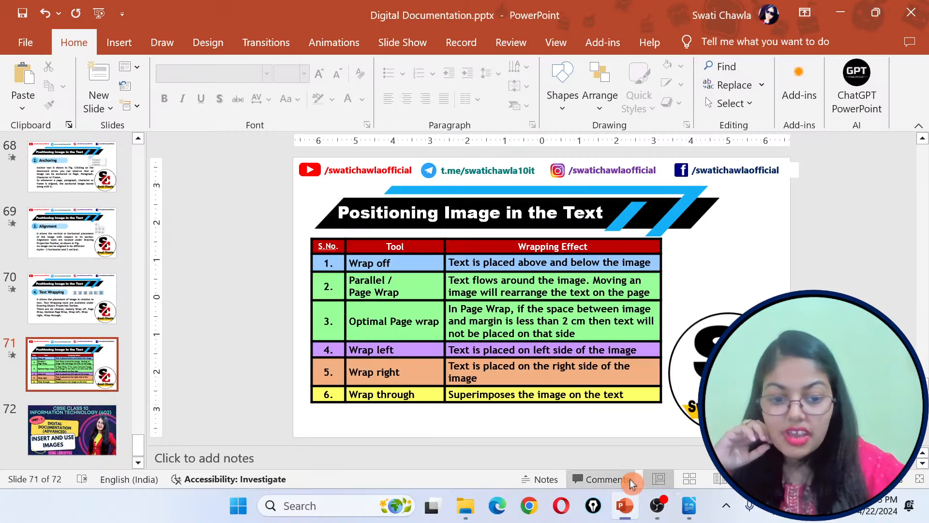
left_click(689, 506)
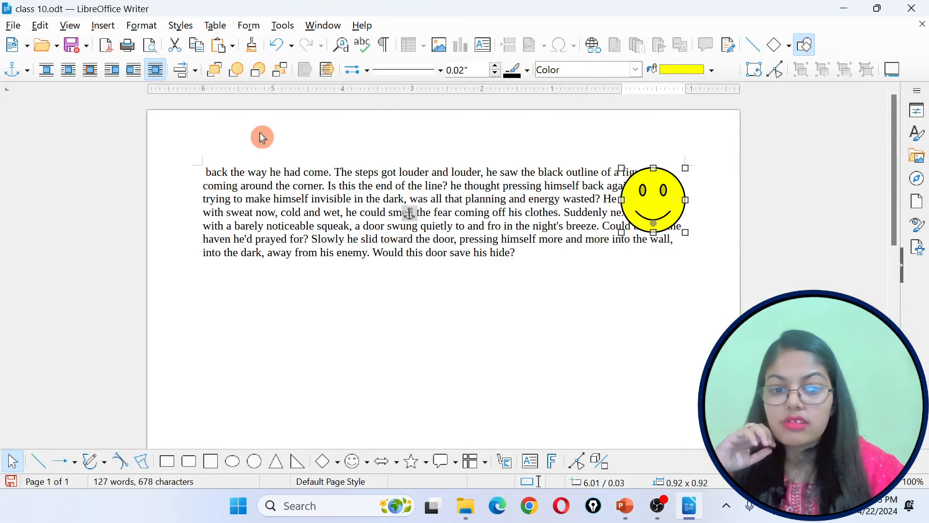
Step: Move the yellow smiley below the text and enlarge it to about 1.70 × 1.77 inches
left_click_drag(645, 203, 452, 350)
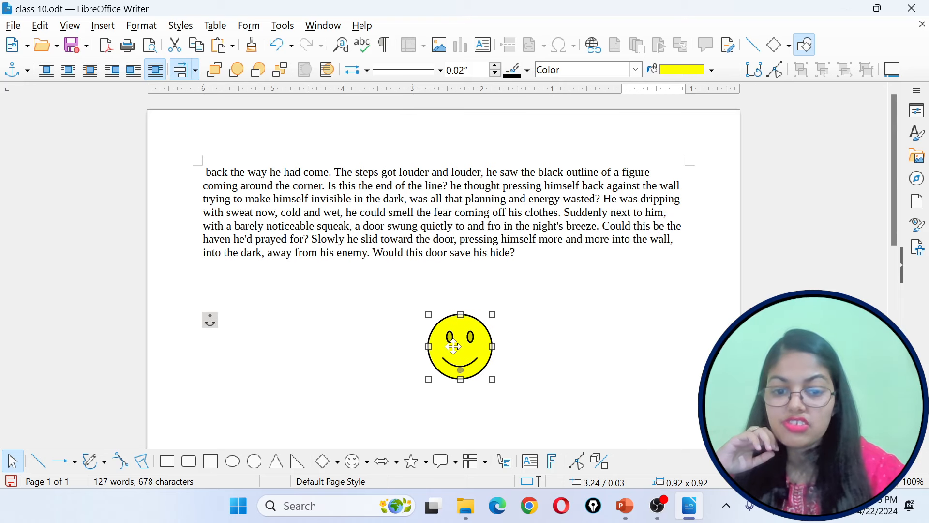
left_click_drag(491, 379, 494, 325)
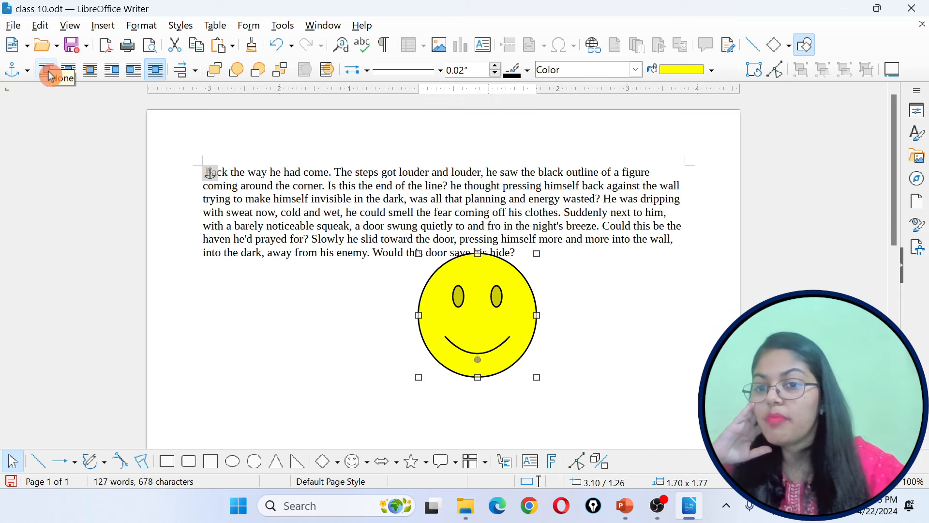
Step: Replace the entire document content with two paragraphs of dummy text using the "dt" AutoText shortcut
left_click(256, 201)
key("ctrl+a")
type("d t")
key("F3")
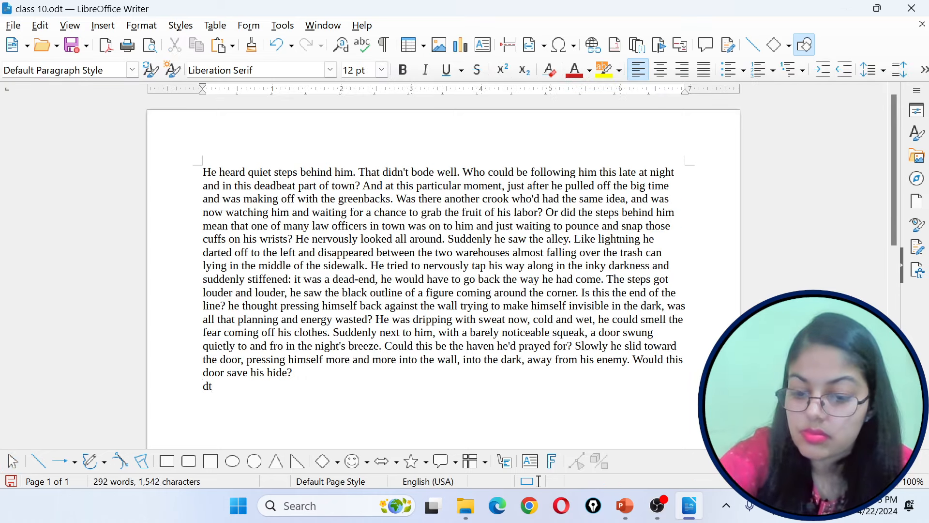
key("F3")
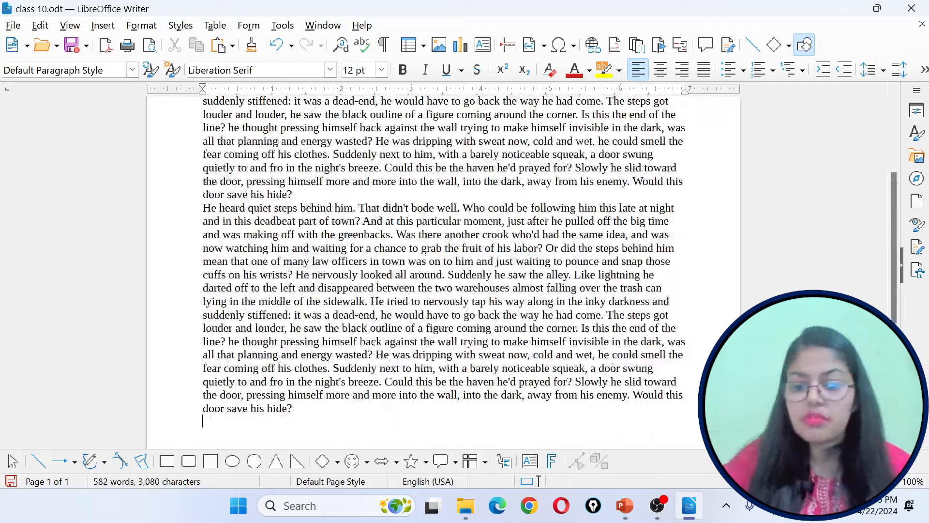
scroll(444, 266, "up", 4)
Step: Draw a smiley shape about 2.01 × 1.92 inches over the text with a light yellow-green fill
left_click(352, 460)
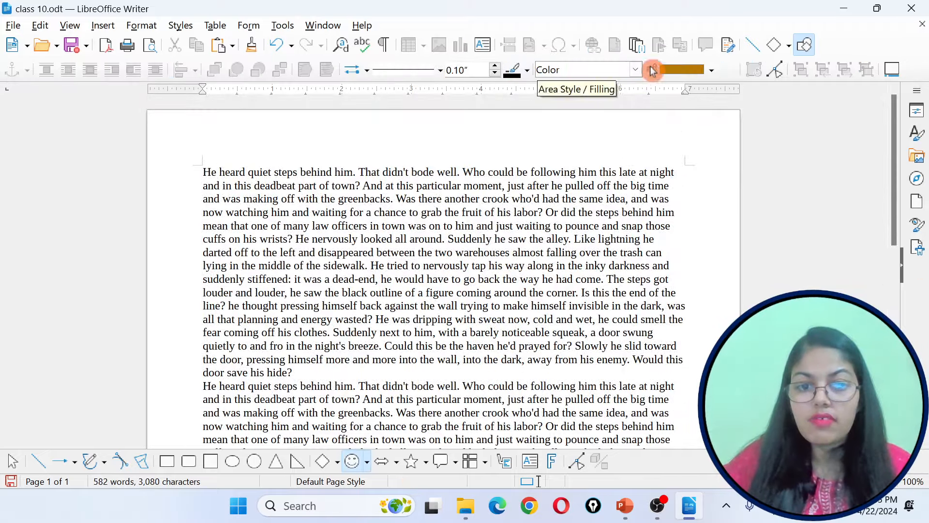
left_click(655, 70)
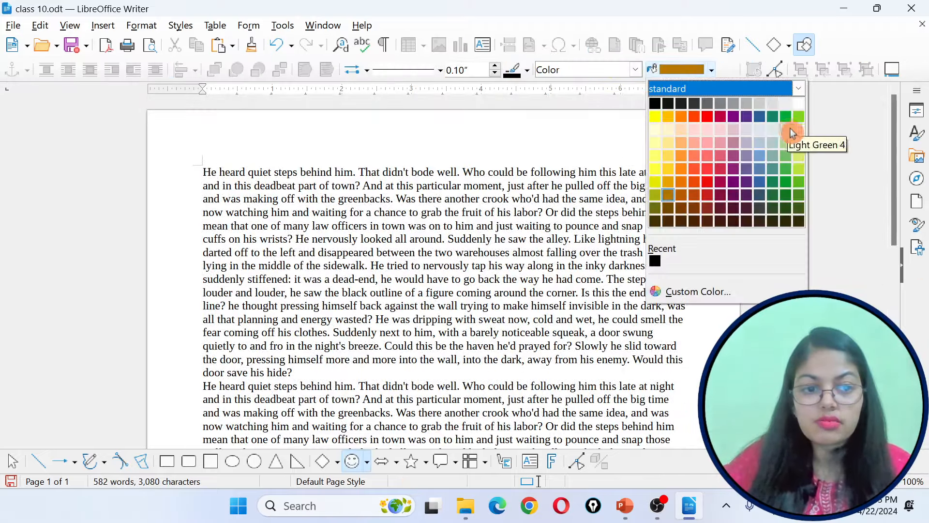
left_click(796, 153)
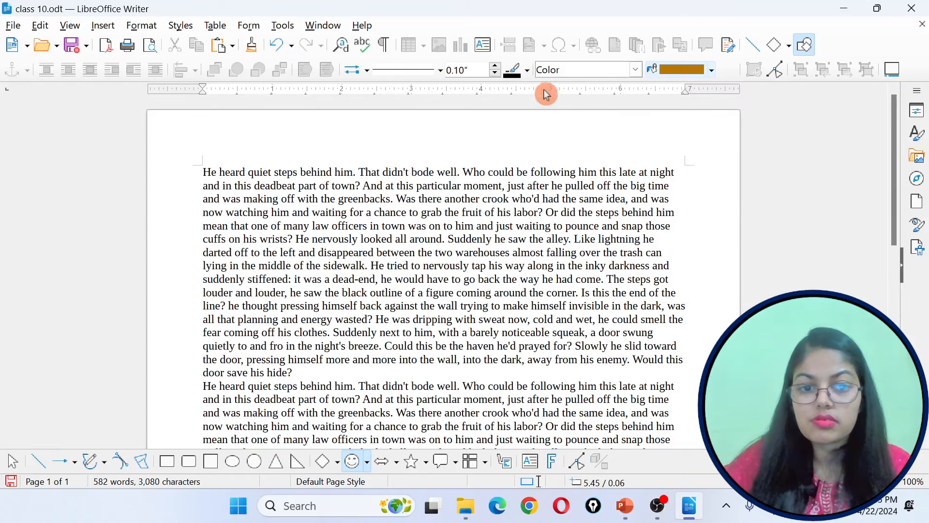
left_click_drag(457, 292, 598, 425)
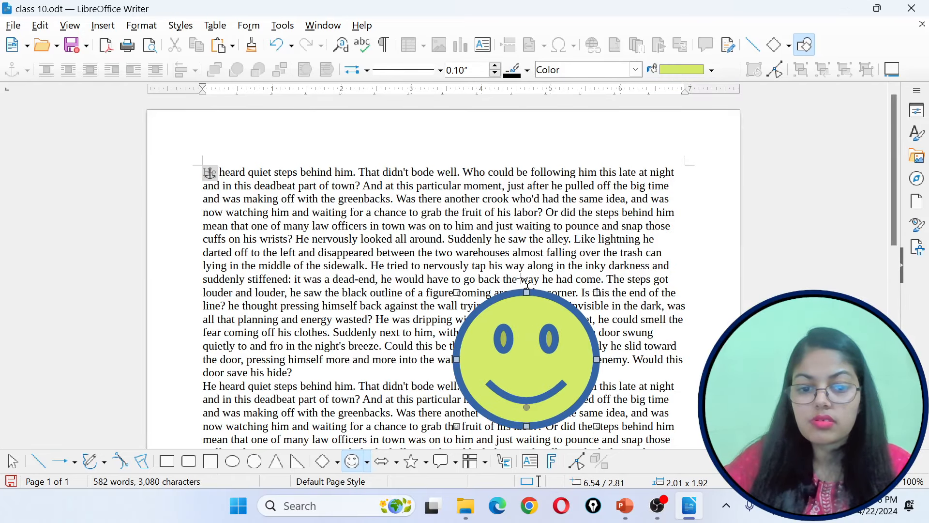
Step: Give the smiley a 0.02" outline and a dark yellow fill, placing it over the middle of the first paragraph
left_click(495, 73)
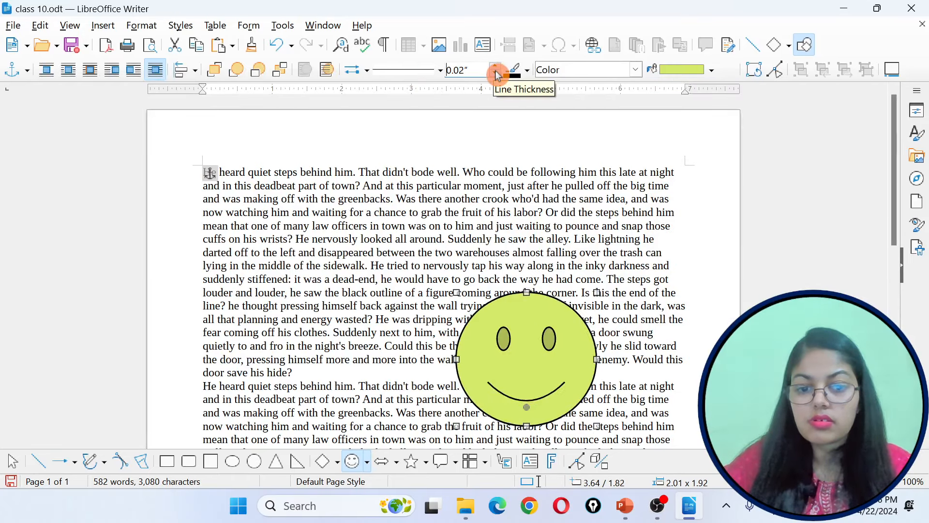
left_click_drag(513, 387, 485, 336)
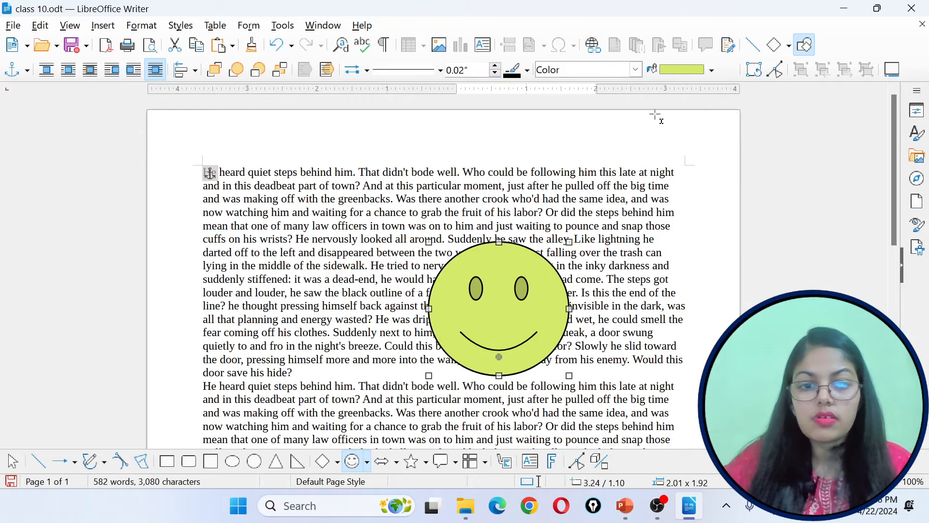
left_click(712, 69)
left_click(656, 143)
left_click(711, 70)
left_click(654, 182)
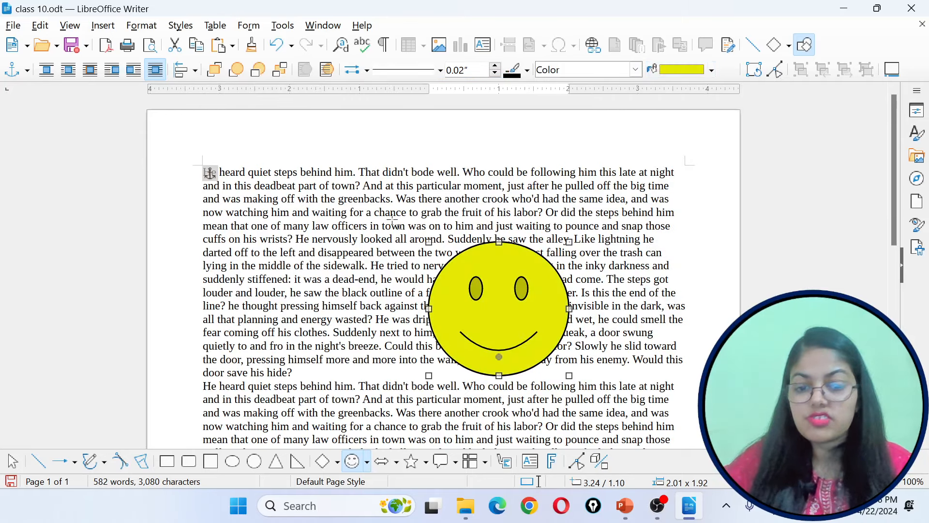
Step: Set the smiley's text wrap to None and move it down to the end of the first paragraph
left_click(43, 76)
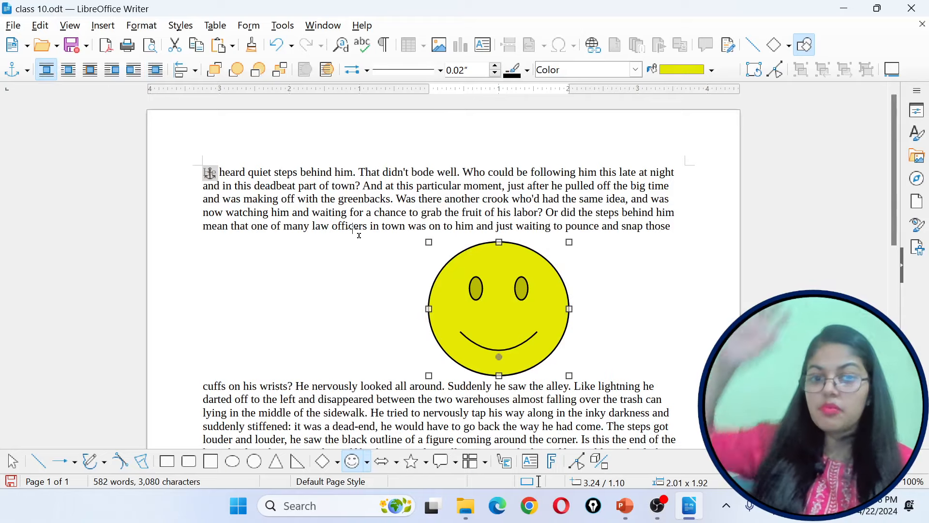
scroll(413, 273, "down", 5)
scroll(414, 273, "down", 7)
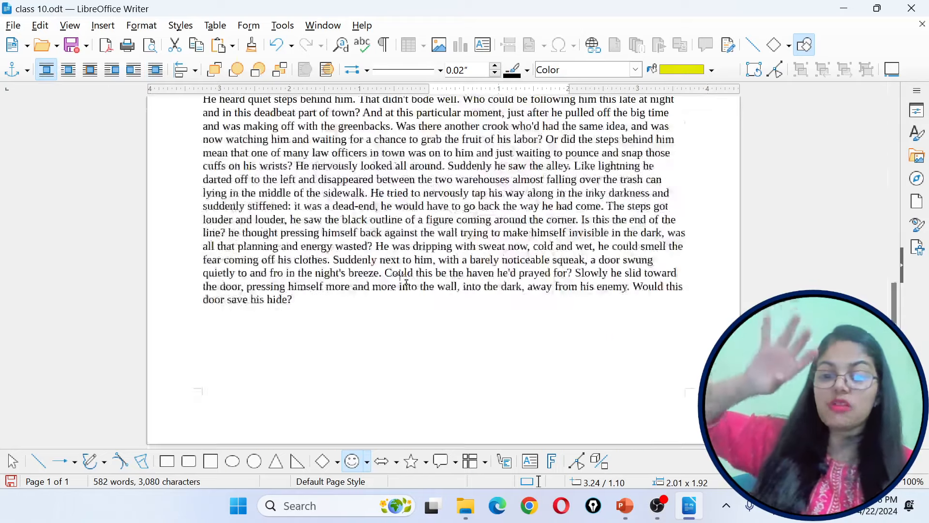
scroll(414, 274, "up", 8)
left_click_drag(491, 175, 459, 311)
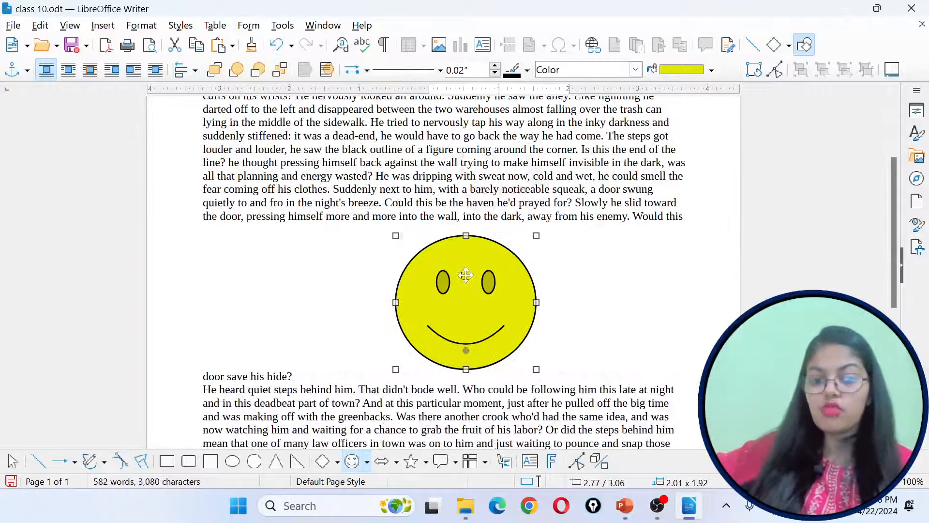
scroll(488, 240, "up", 4)
scroll(488, 240, "down", 7)
scroll(488, 241, "down", 5)
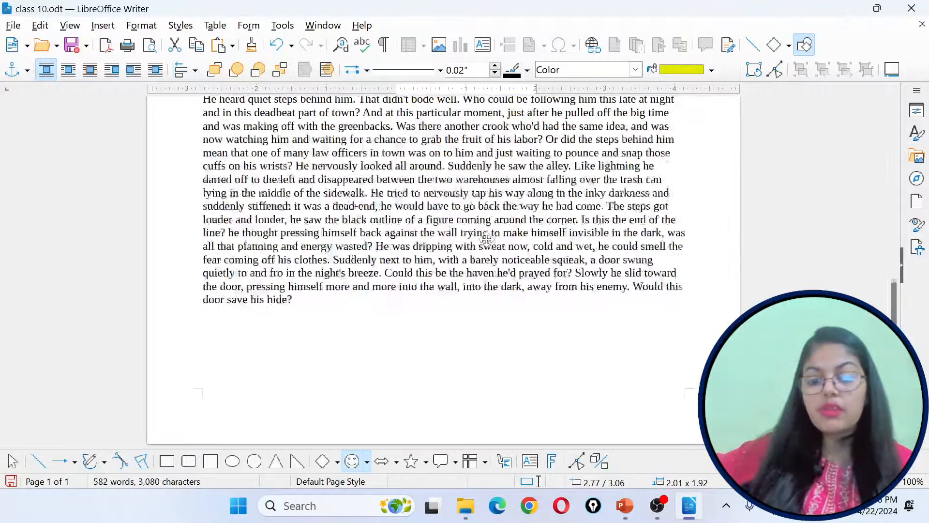
scroll(479, 237, "up", 6)
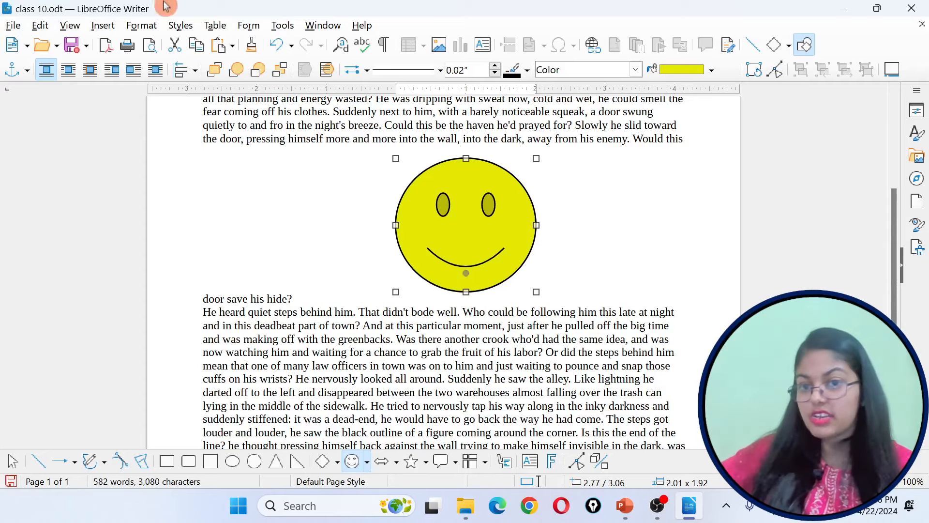
Step: Set the smiley's text wrap to Parallel and move it up into the middle of the first paragraph
left_click(69, 73)
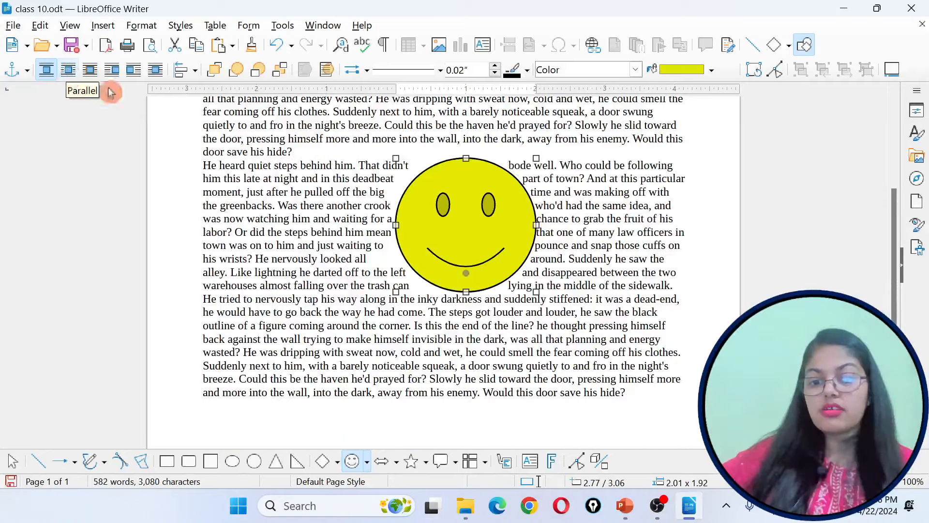
scroll(569, 287, "up", 7)
scroll(475, 286, "down", 3)
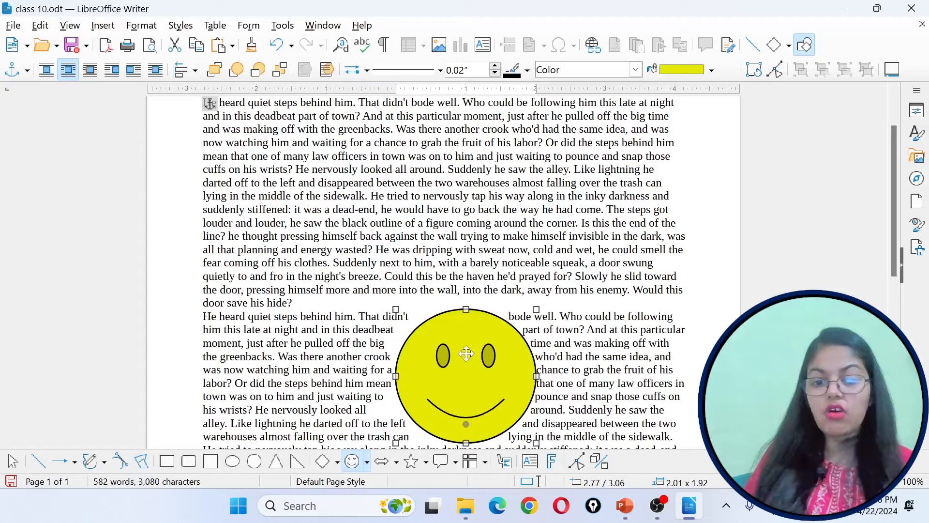
left_click_drag(463, 360, 427, 226)
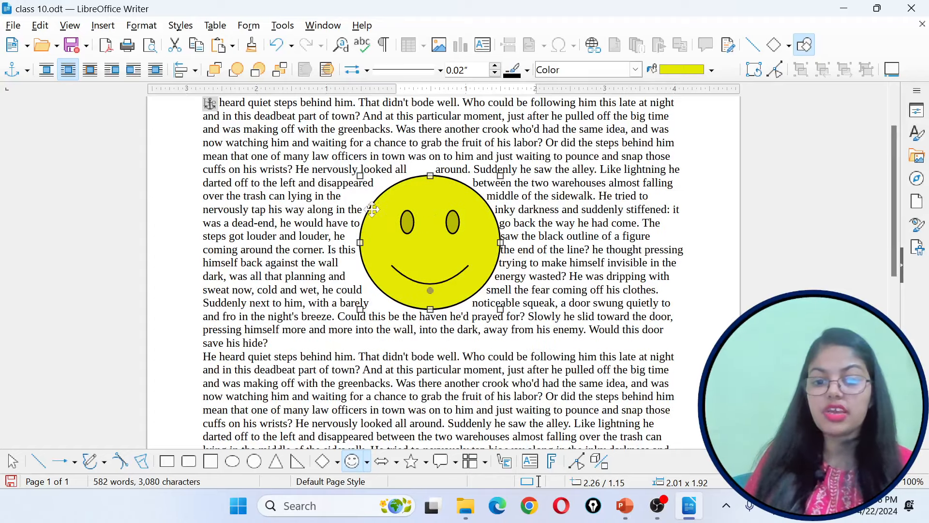
Step: Set the smiley's text wrap to Optimal and reposition it within the lower half of the first paragraph
left_click(93, 76)
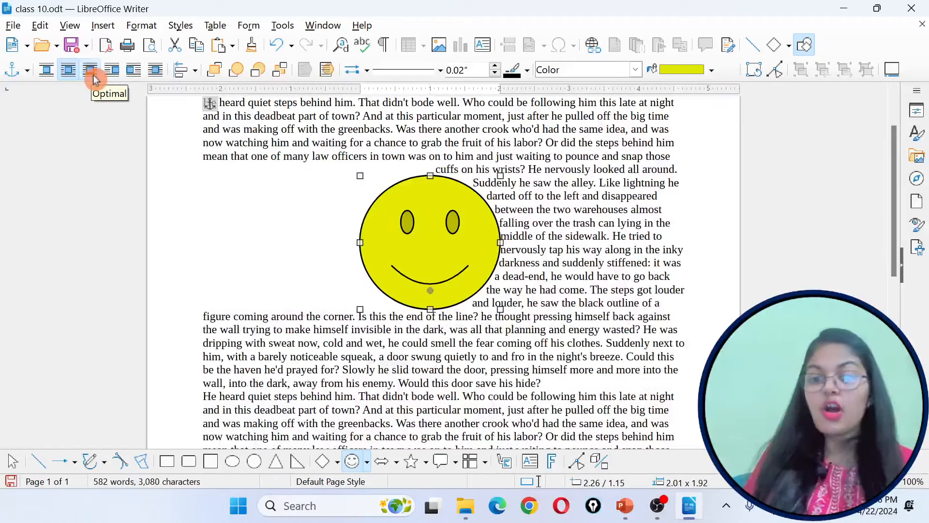
scroll(431, 261, "up", 1)
left_click_drag(427, 268, 485, 214)
left_click_drag(468, 223, 383, 330)
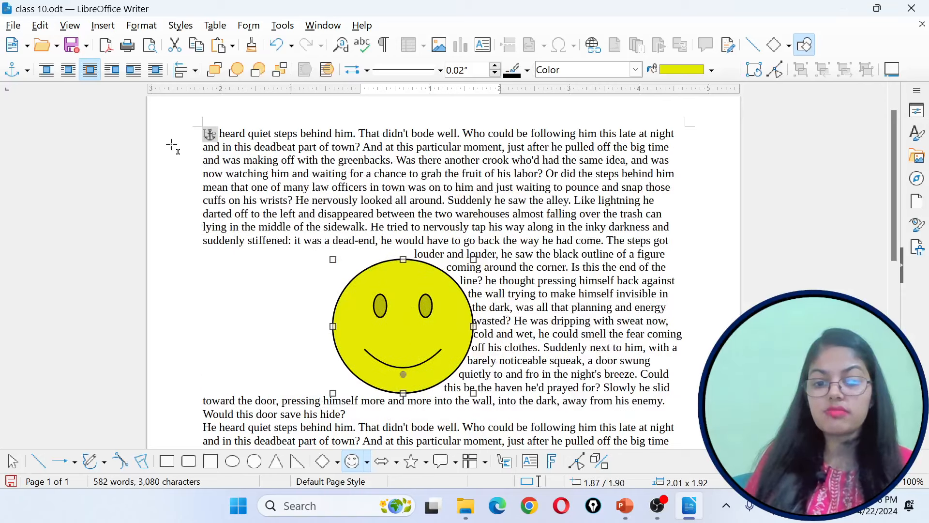
Step: Set the smiley's wrap to Before, move it up toward the left margin, and change the wrap to After
left_click(116, 77)
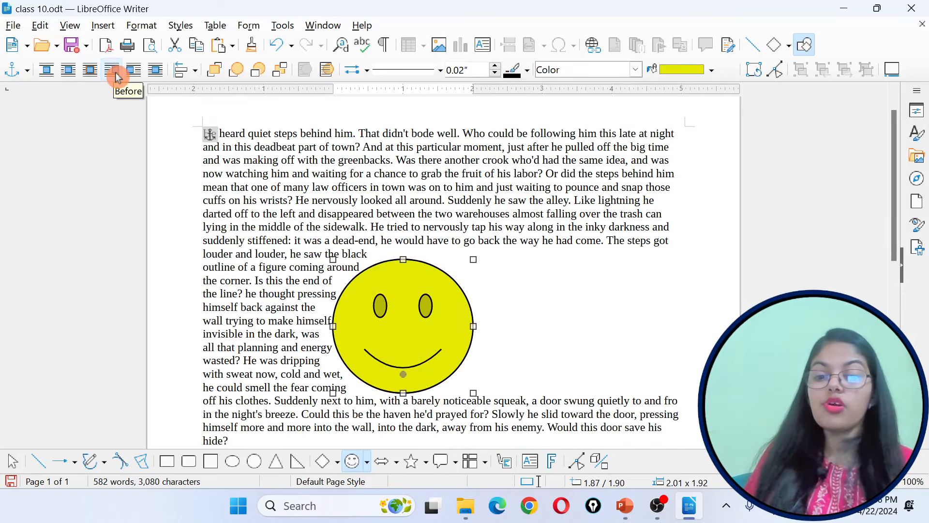
left_click_drag(421, 325, 358, 245)
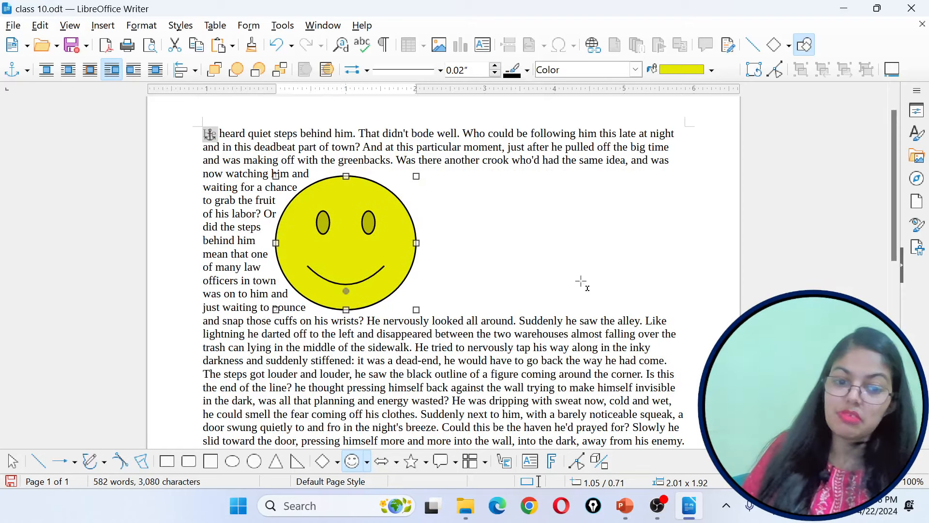
left_click(134, 76)
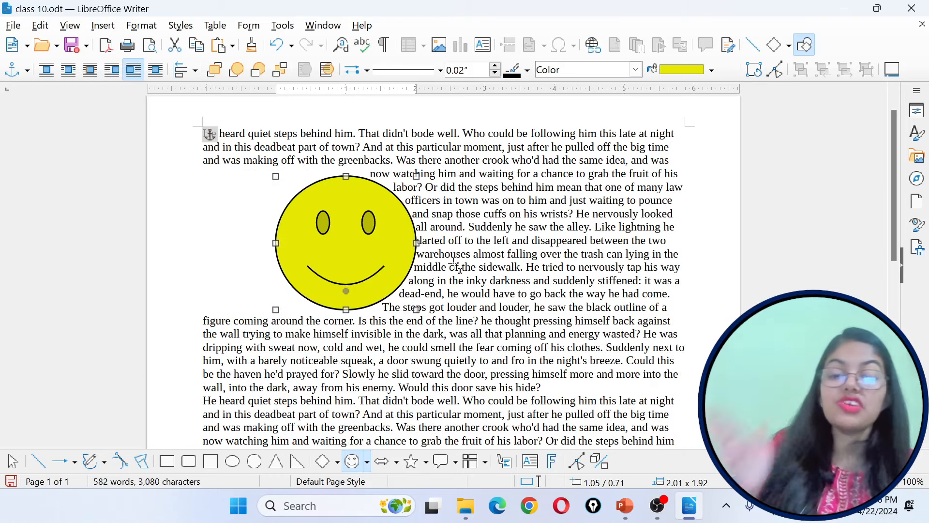
Step: Move the smiley toward the left margin, set its text wrap to Through, and reposition it over the end of the first paragraph
left_click_drag(331, 251, 291, 238)
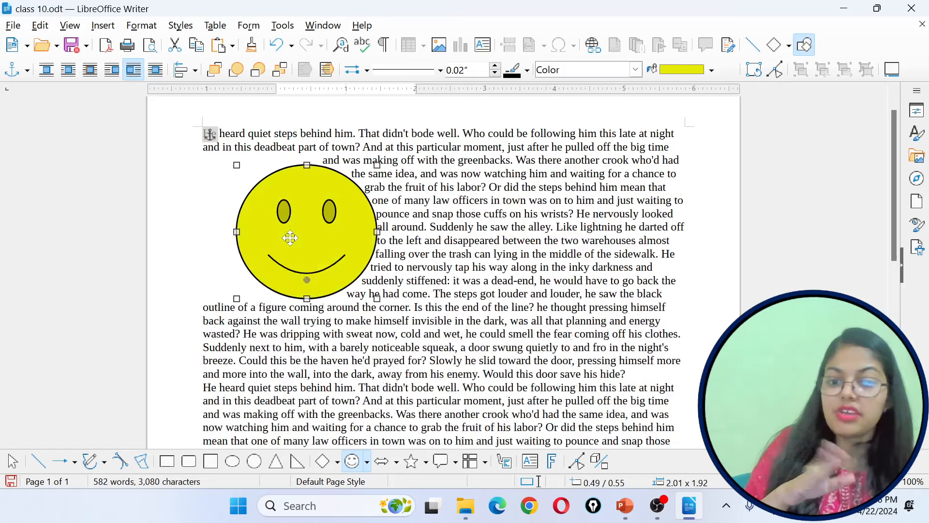
left_click(155, 75)
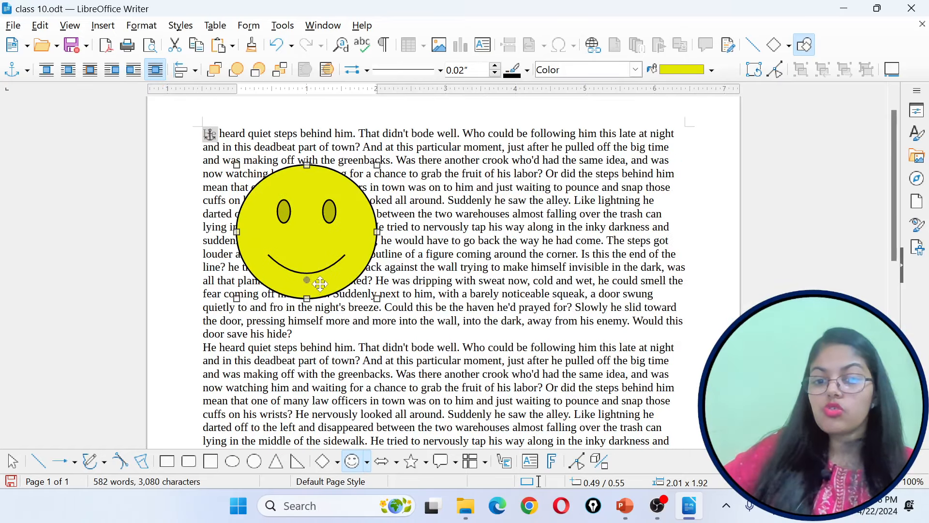
left_click_drag(322, 284, 468, 306)
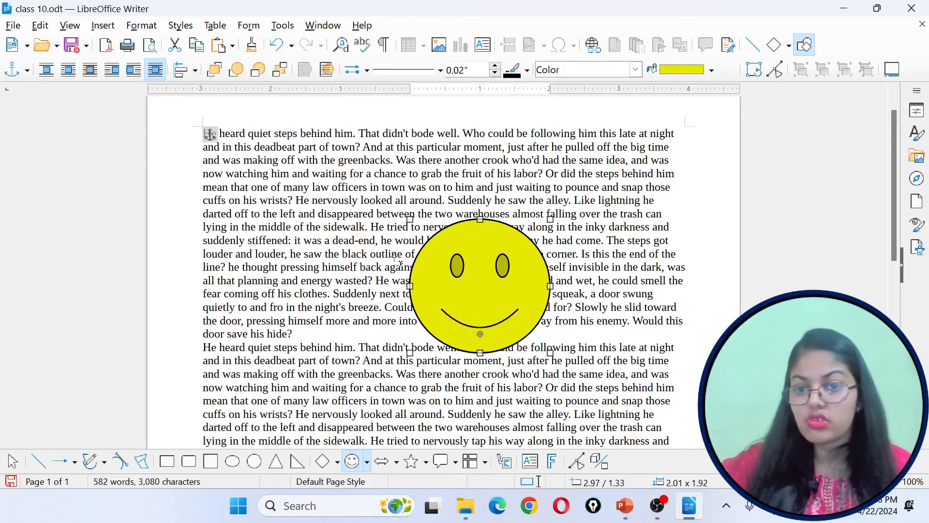
Step: Switch to PowerPoint, present the current text-wrapping slide, and handwrite "/No" with the pen beside "Wrap off" in the table
left_click(625, 506)
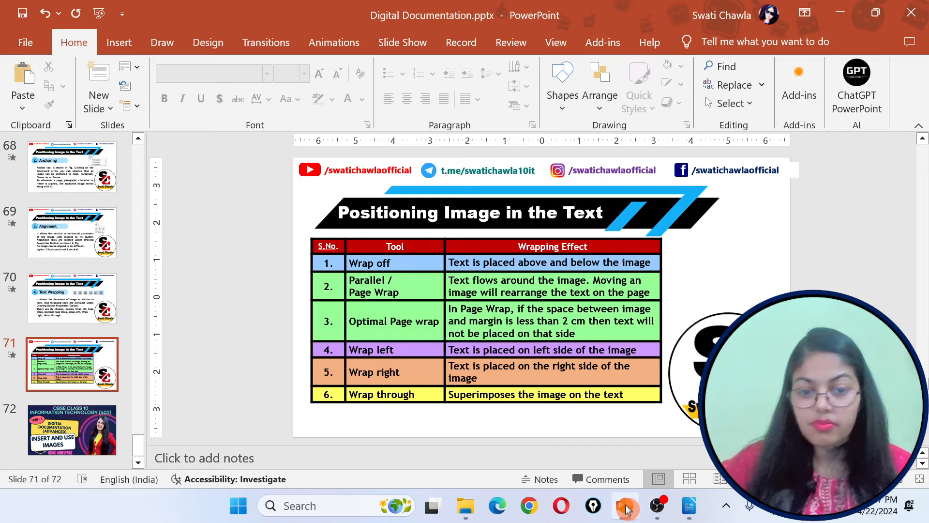
key("shift+F5")
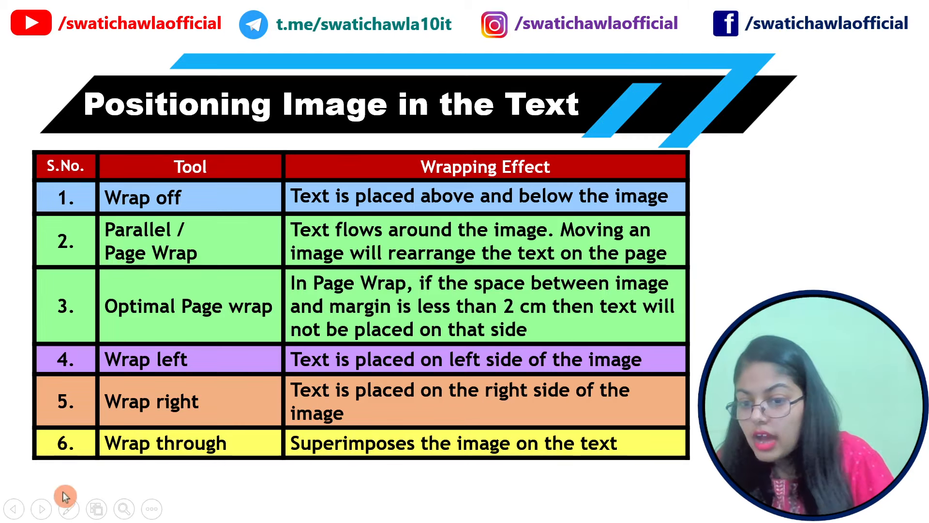
left_click(70, 506)
left_click(57, 474)
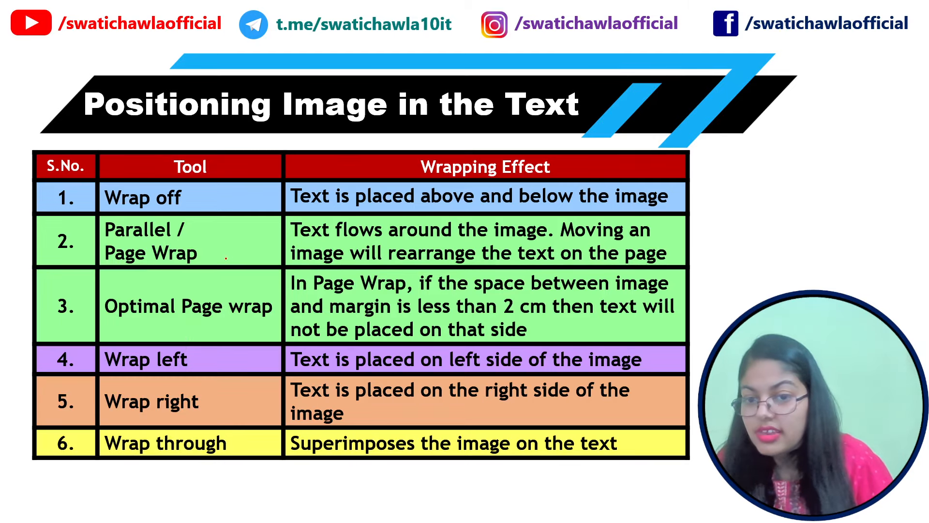
left_click_drag(217, 196, 231, 197)
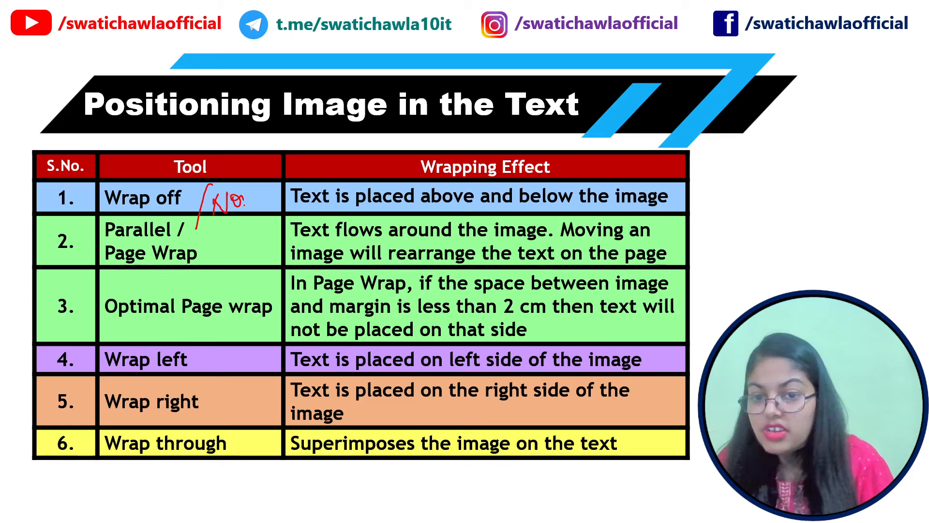